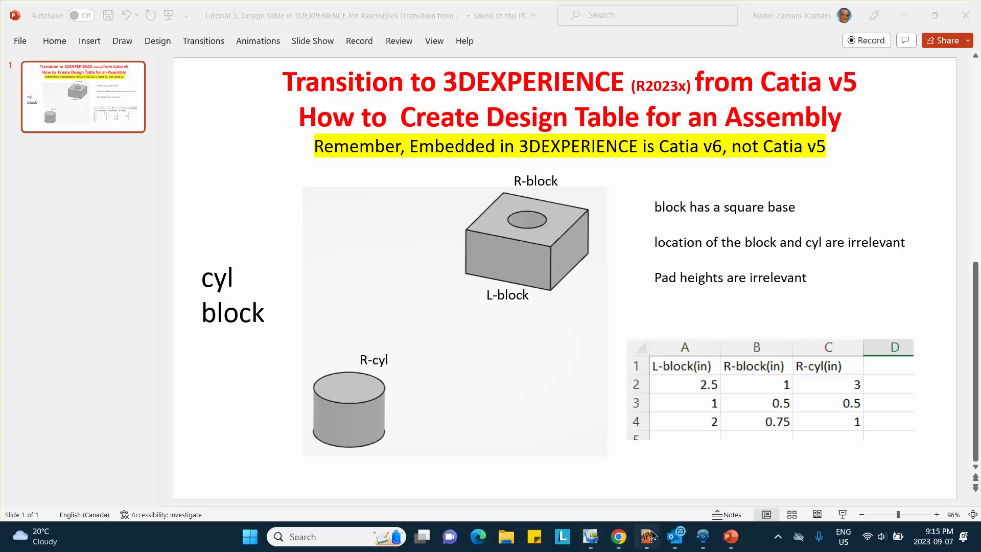
# Launch Assembly Design from the compass app list to create Physical Product00399120.
pyautogui.click(701, 540)
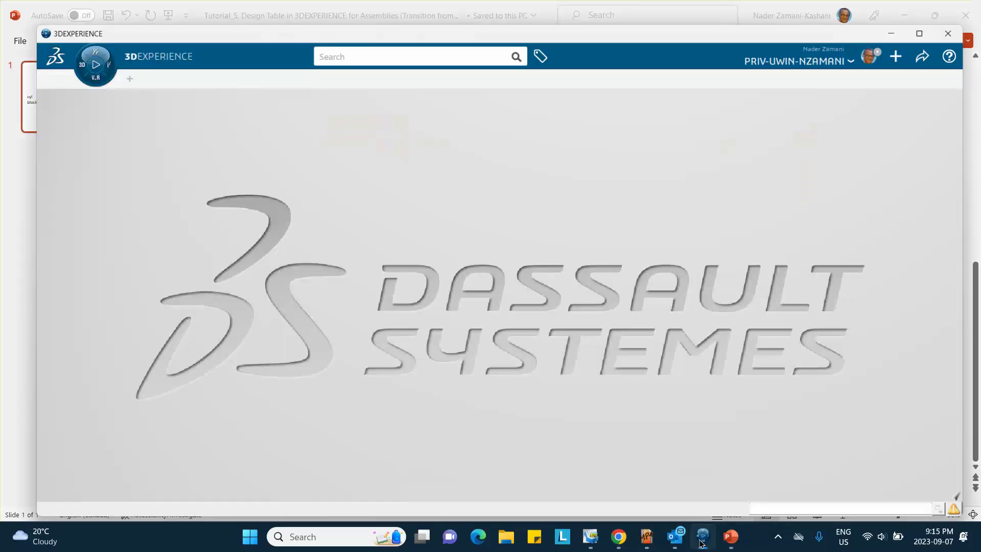
pyautogui.click(51, 39)
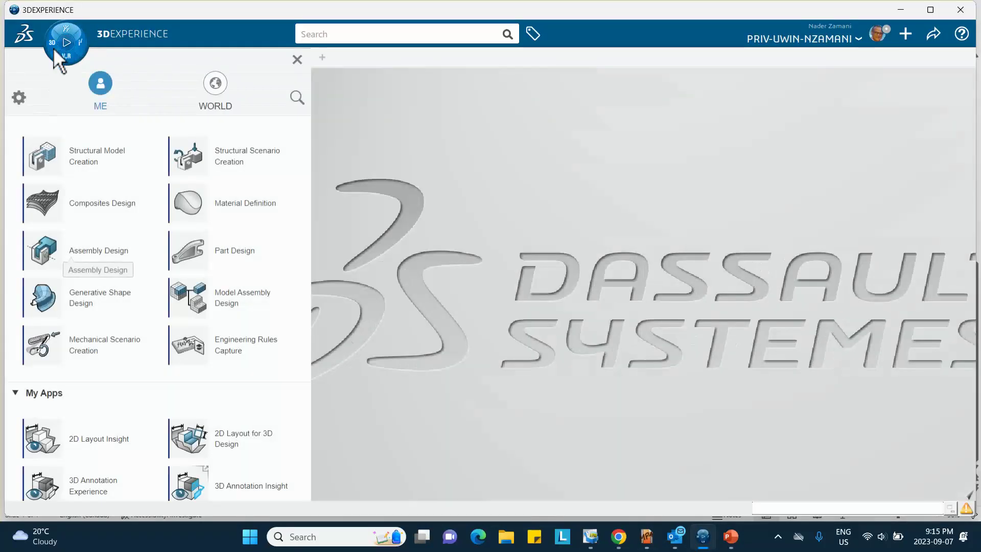
pyautogui.scroll(-1, 87, 314)
pyautogui.scroll(-2, 77, 433)
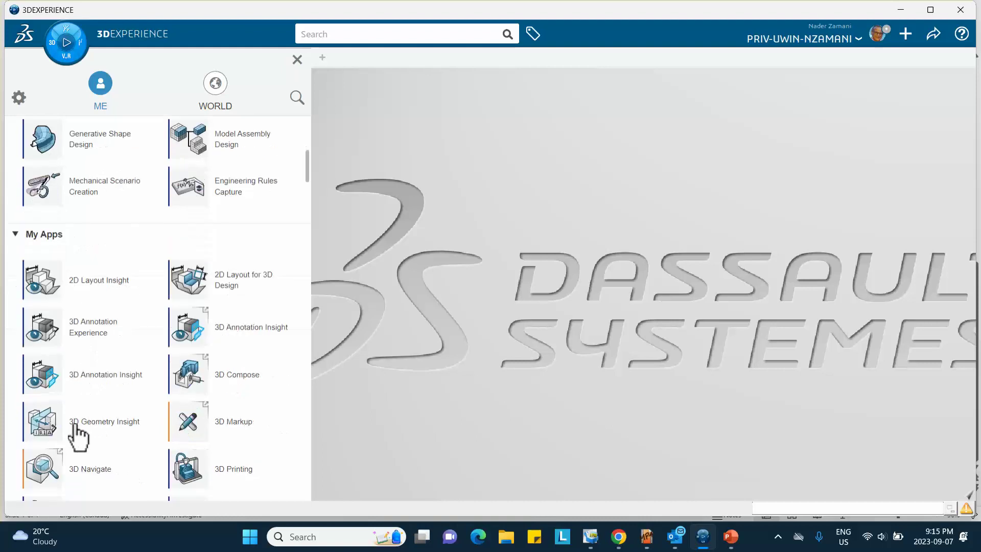
pyautogui.scroll(2, 92, 202)
pyautogui.click(96, 207)
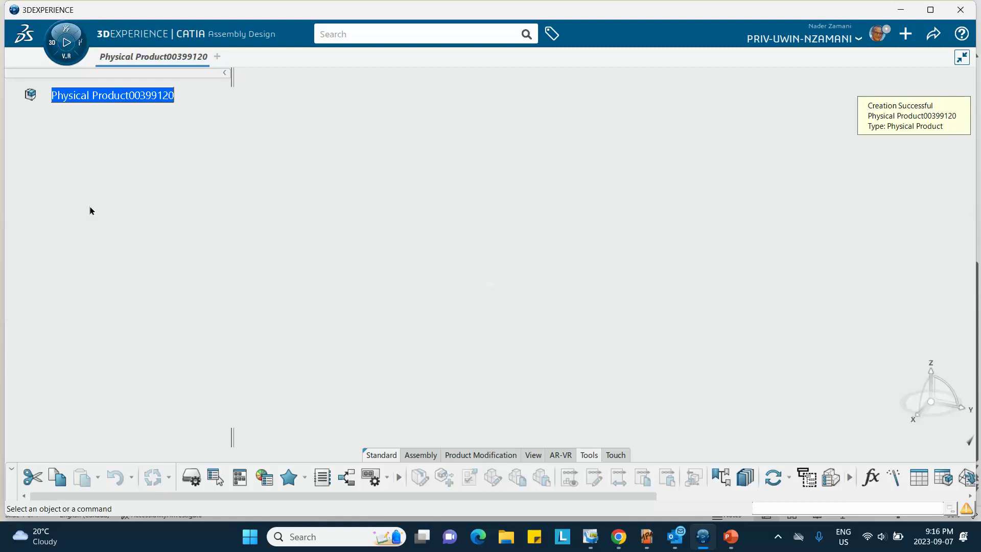
# Insert a new 3D part, Physical Product00399121, under the root from Product Modification.
pyautogui.rightClick(124, 97)
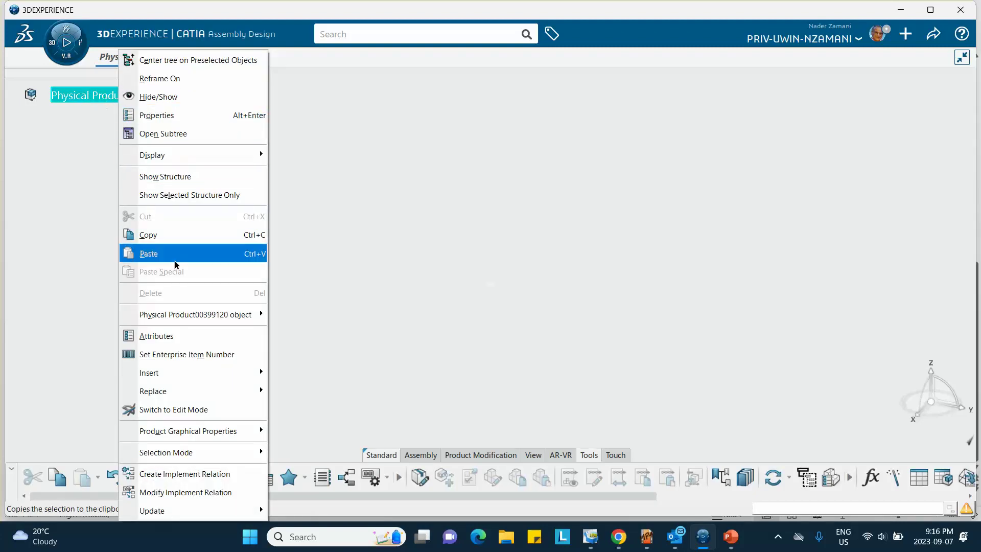
pyautogui.moveTo(176, 373)
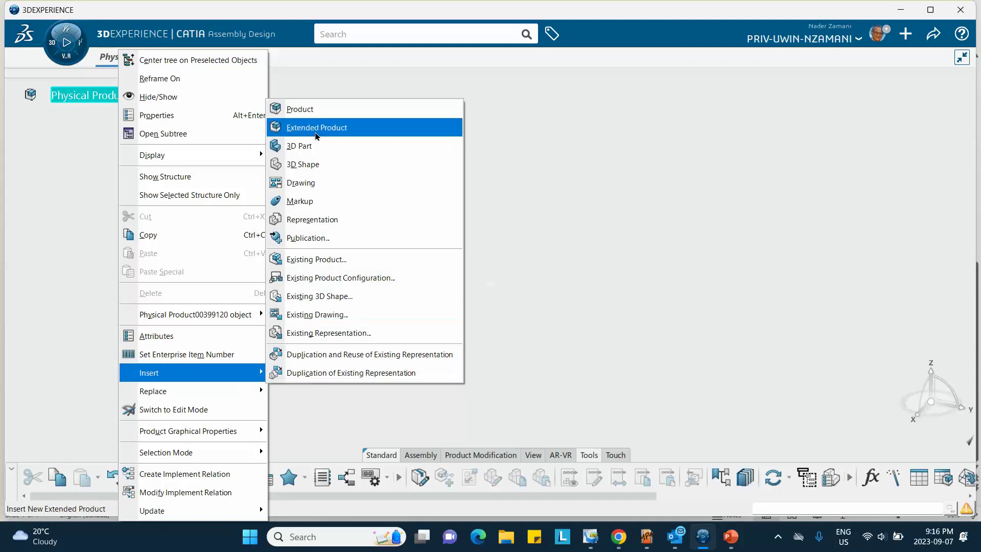
pyautogui.click(42, 221)
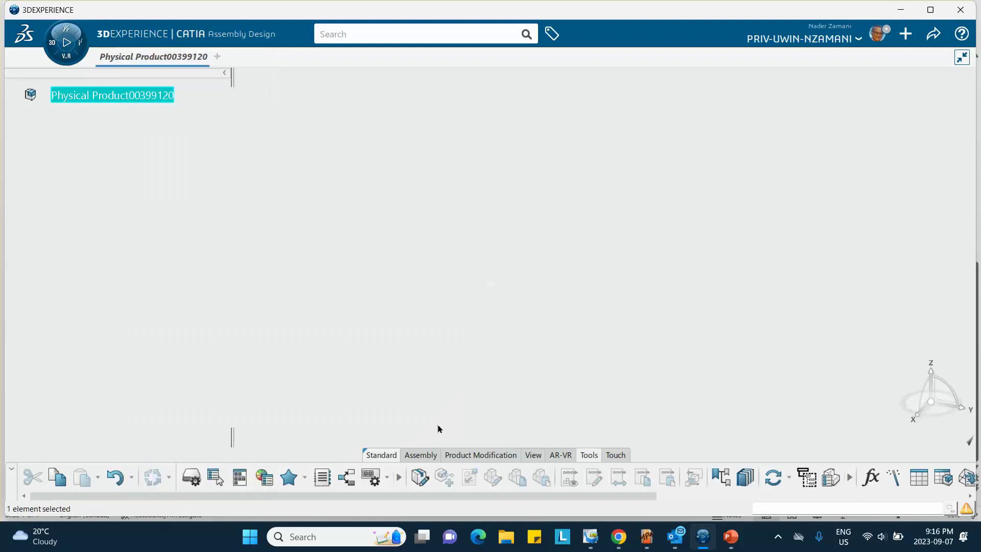
pyautogui.click(436, 454)
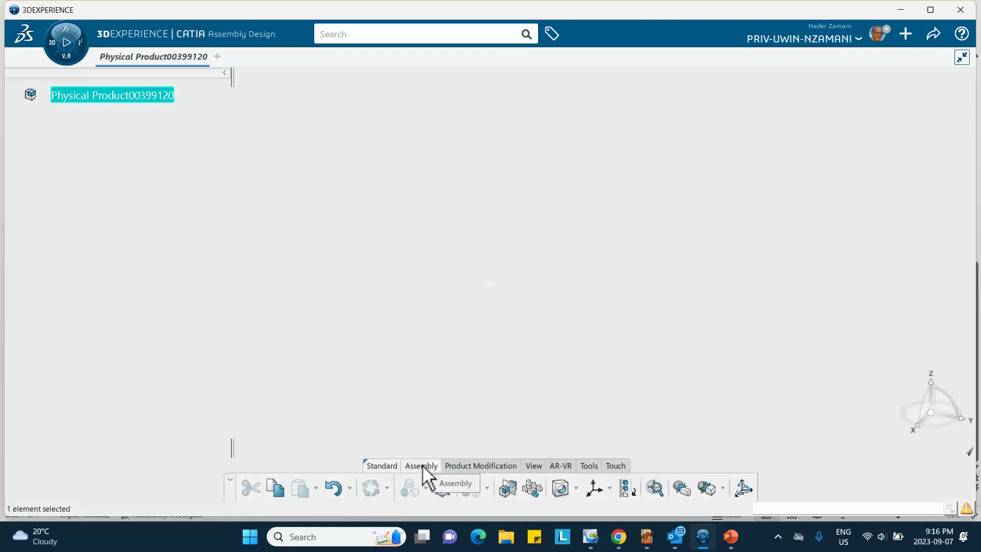
pyautogui.click(461, 465)
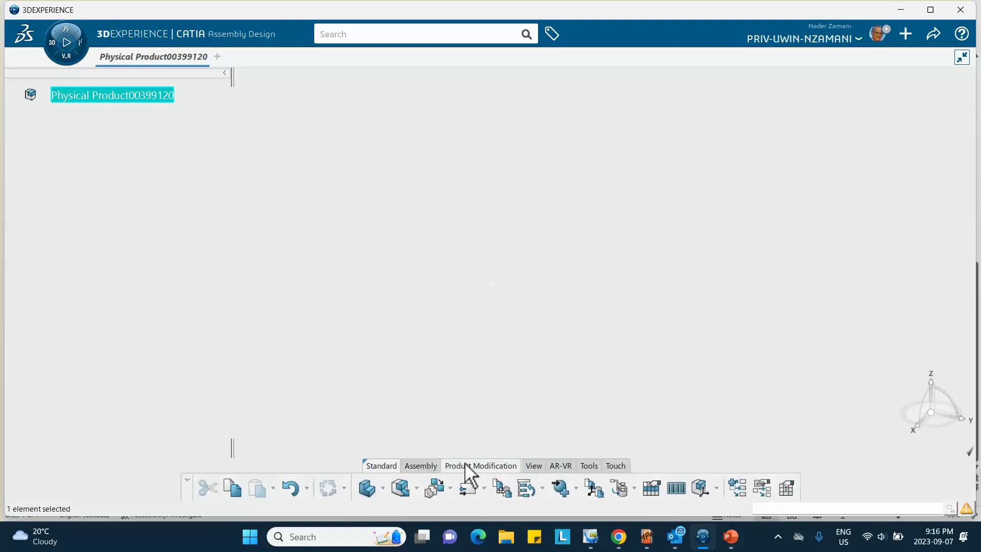
pyautogui.click(382, 489)
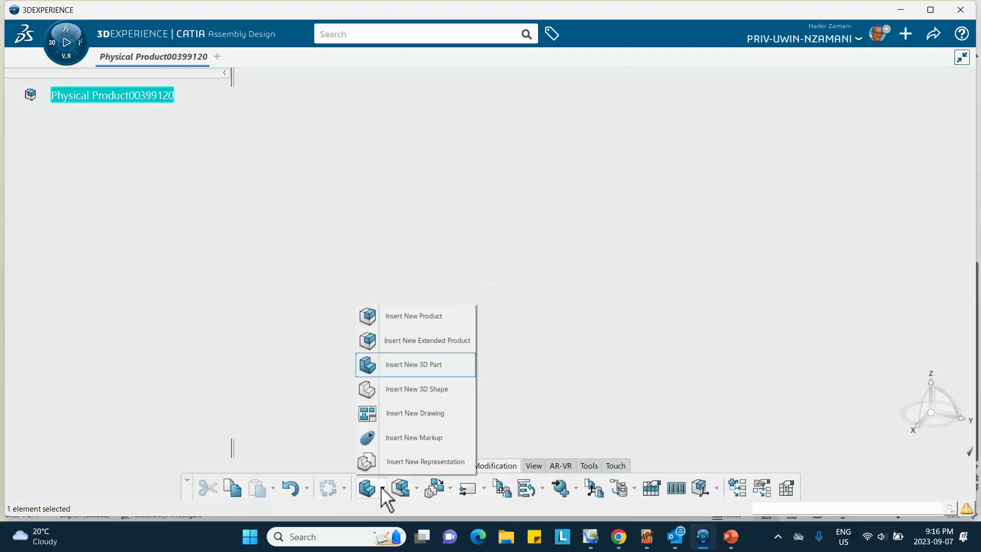
pyautogui.click(407, 372)
pyautogui.rightClick(133, 119)
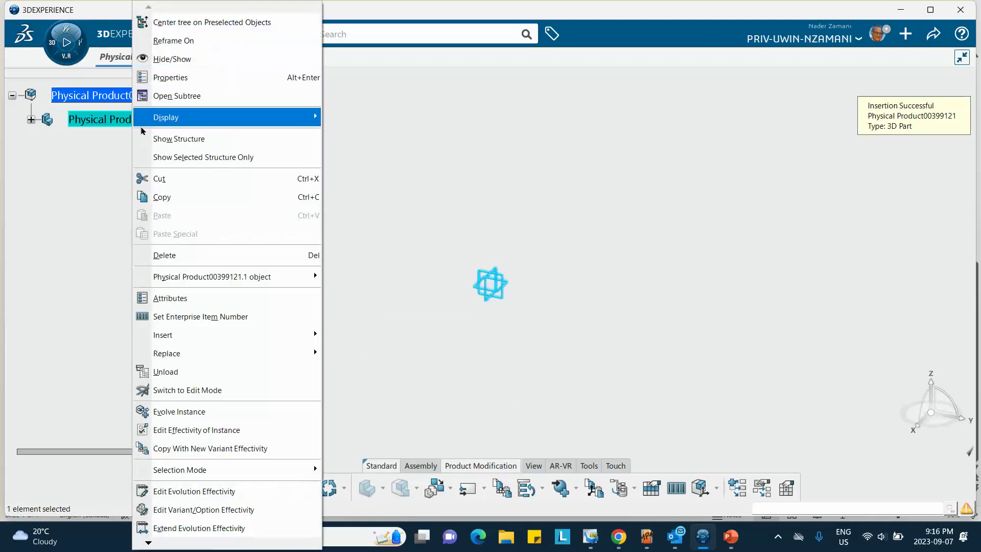
# Set the new part's Title and Instance Title both to 'block' in Properties.
pyautogui.click(160, 78)
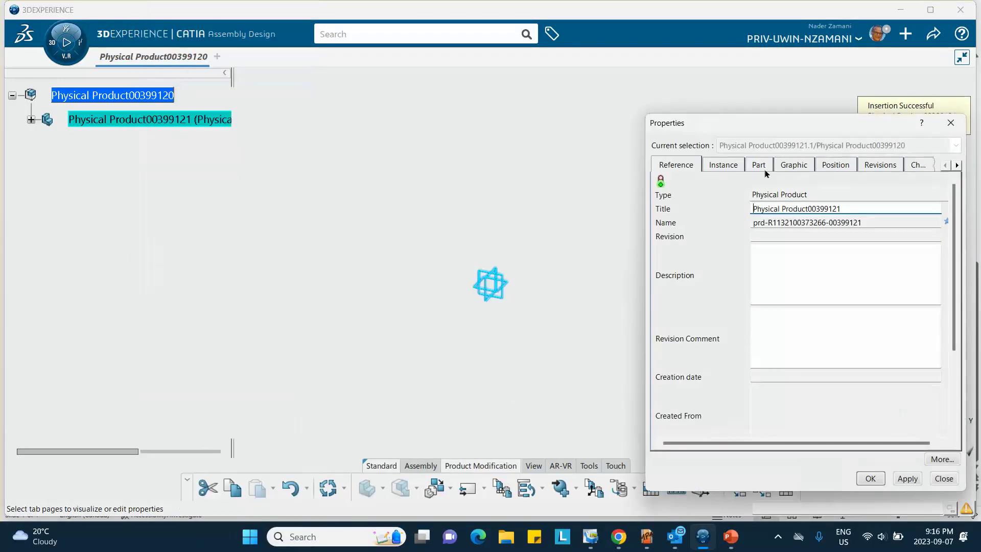
pyautogui.moveTo(846, 209); pyautogui.dragTo(671, 197)
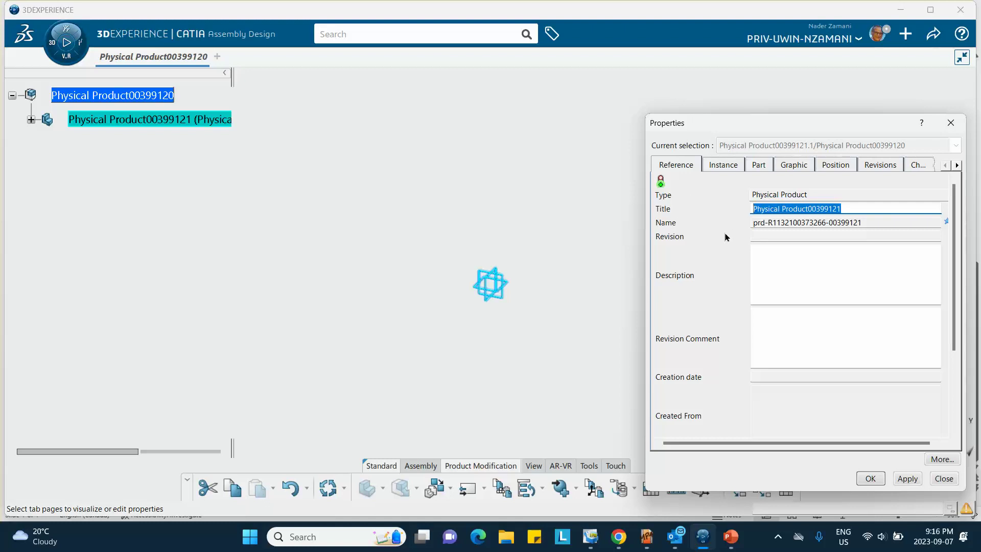
pyautogui.write('block')
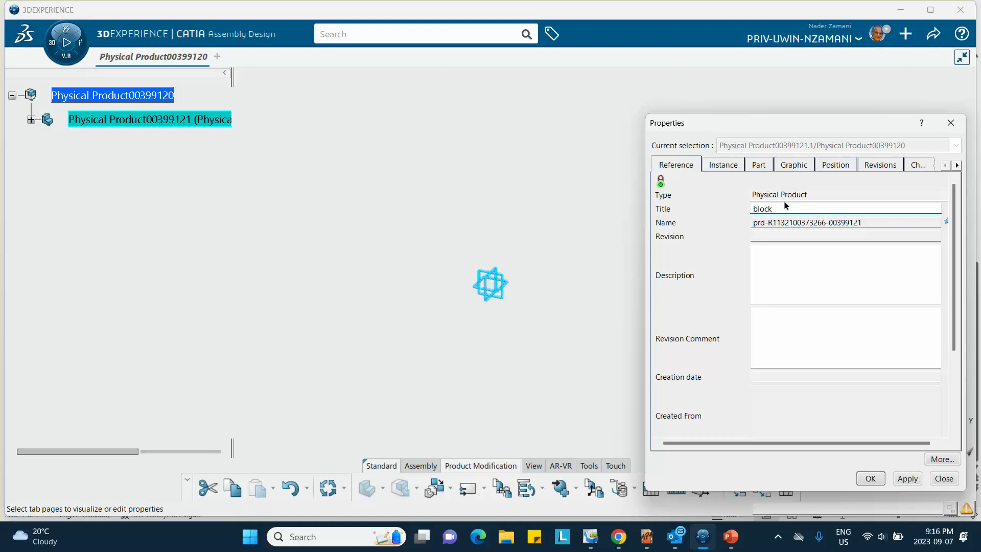
pyautogui.click(723, 166)
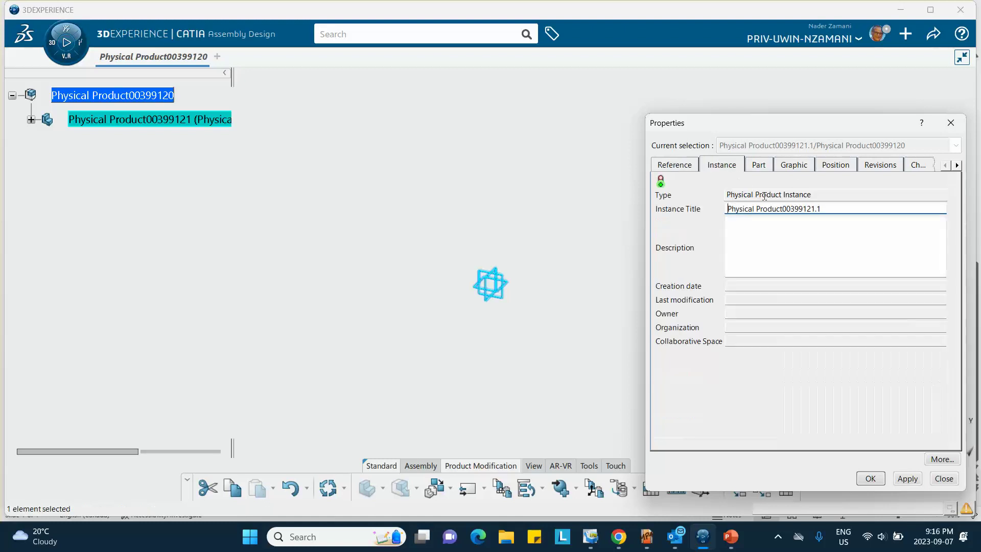
pyautogui.moveTo(823, 208); pyautogui.dragTo(666, 192)
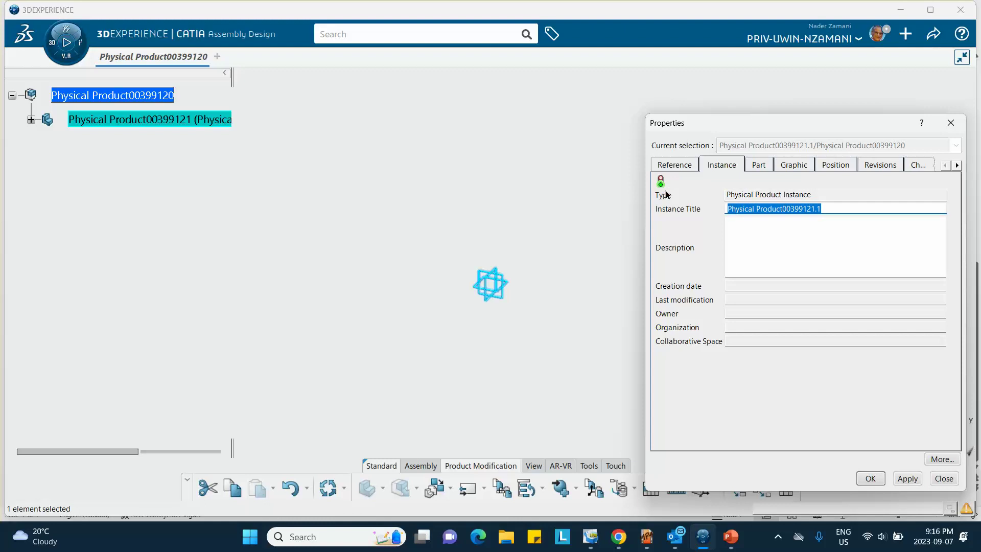
pyautogui.write('block')
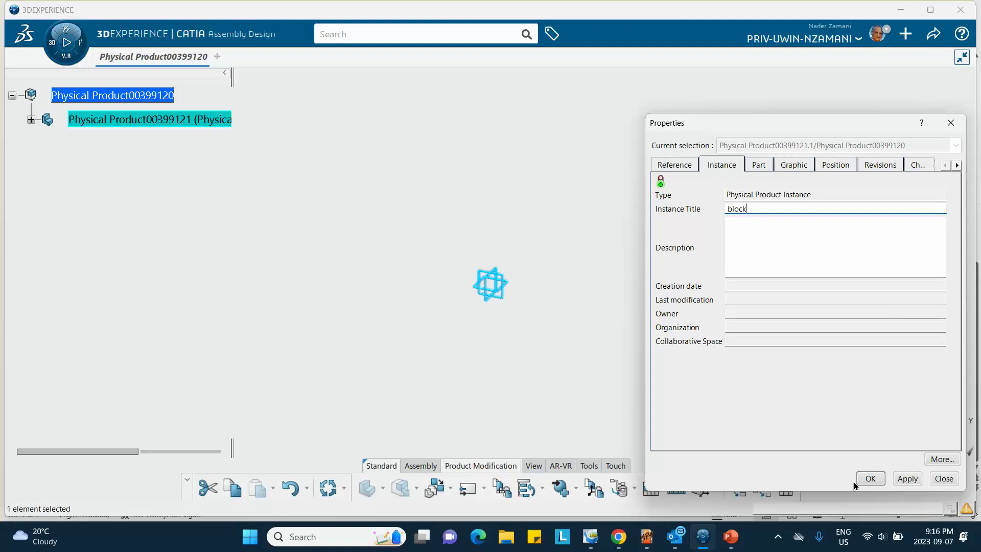
pyautogui.click(870, 478)
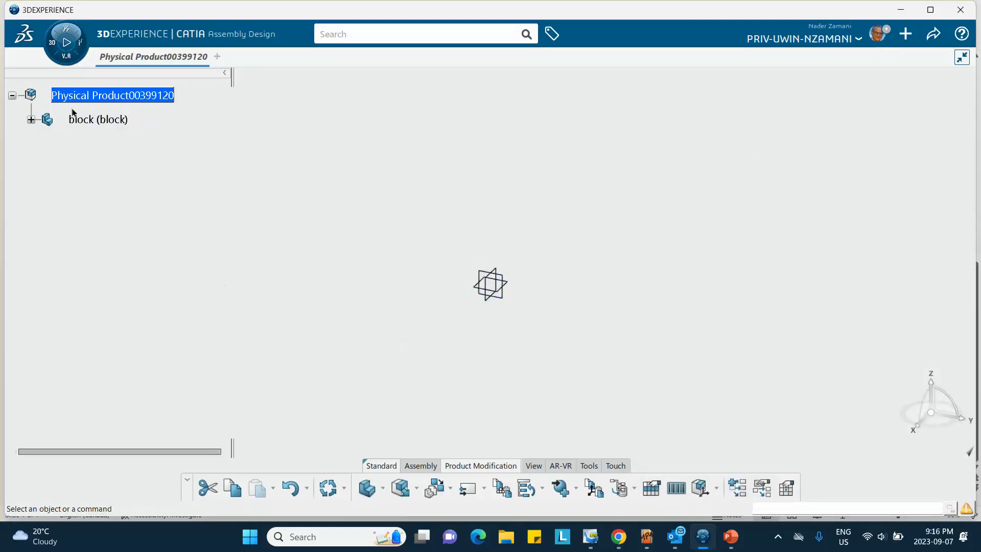
# Open the block's 3D shape and start a sketch on the xy plane.
pyautogui.click(30, 120)
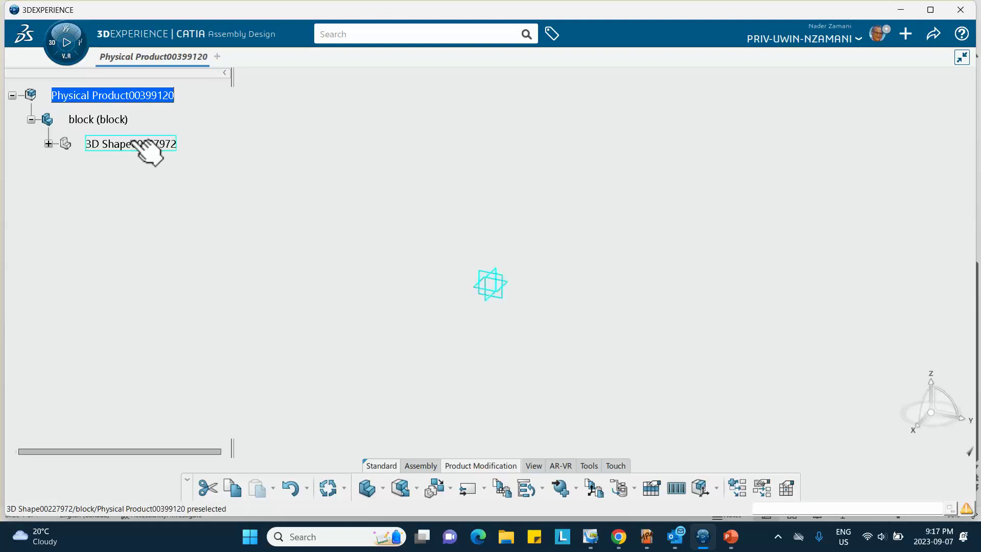
pyautogui.doubleClick(122, 144)
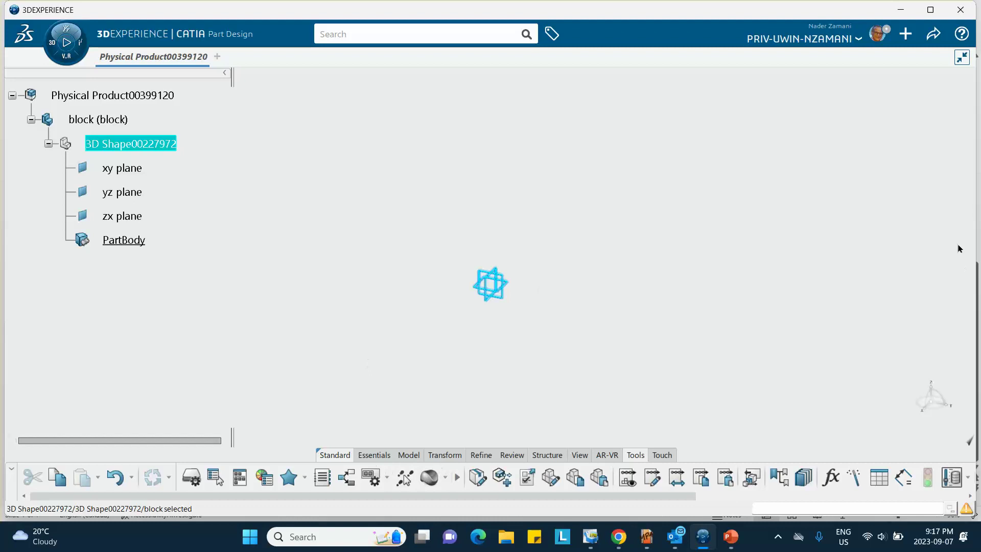
pyautogui.click(270, 216)
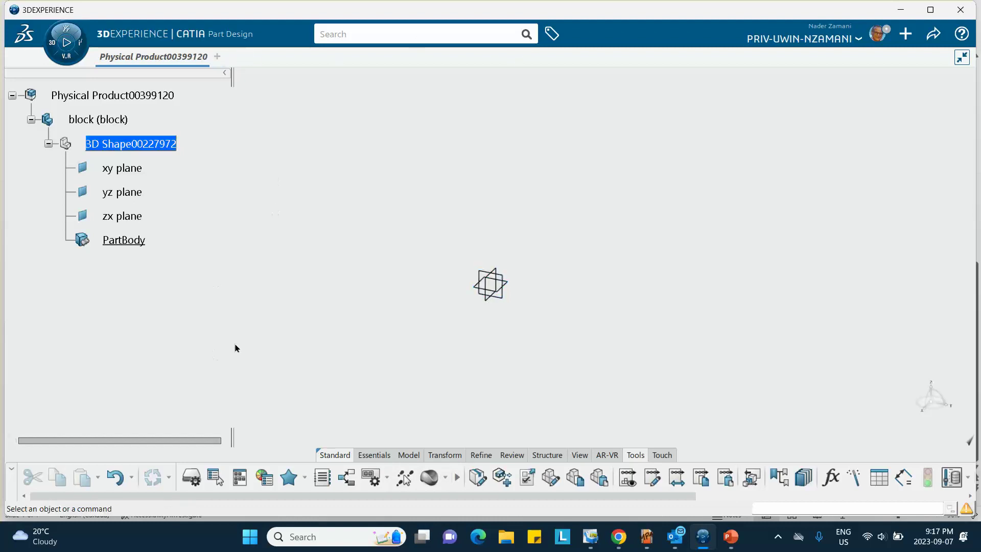
pyautogui.click(509, 287)
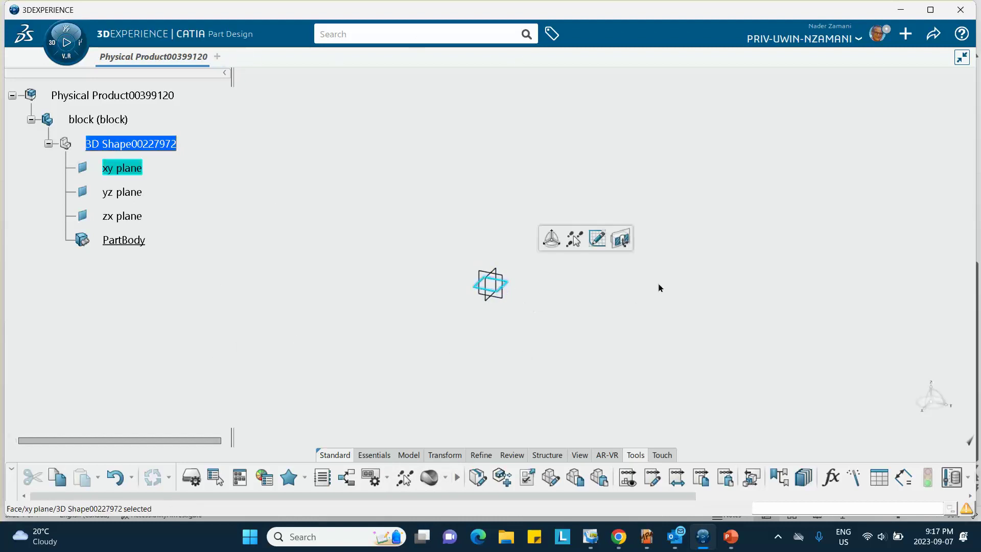
pyautogui.click(597, 238)
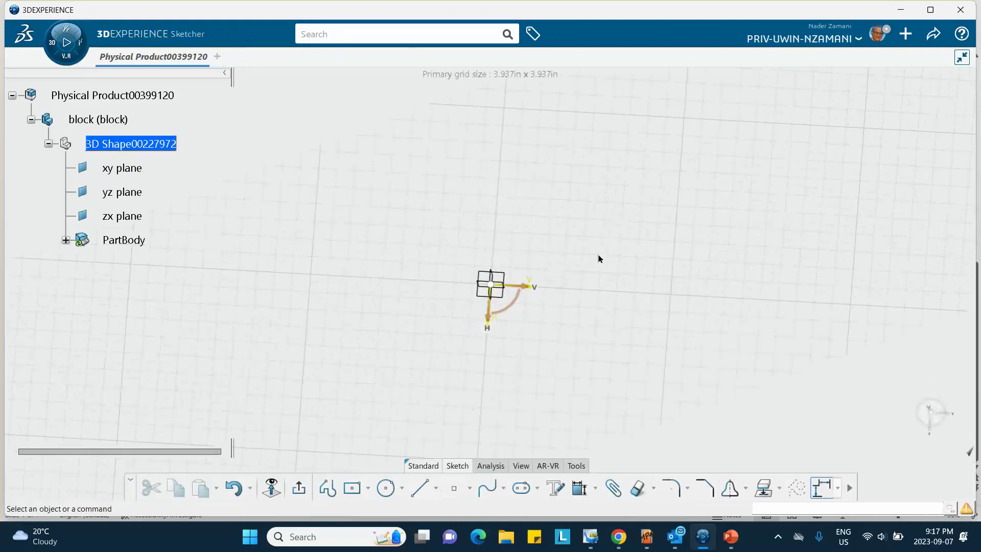
# Draw a centered rectangle and dimension its sides 1.789 and 1.69.
pyautogui.click(352, 489)
pyautogui.click(602, 213)
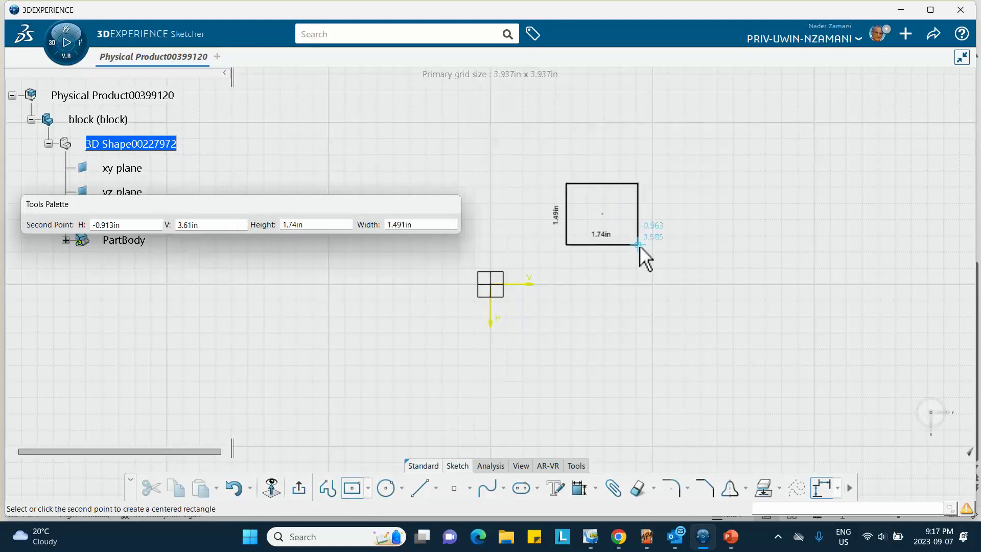
pyautogui.click(639, 247)
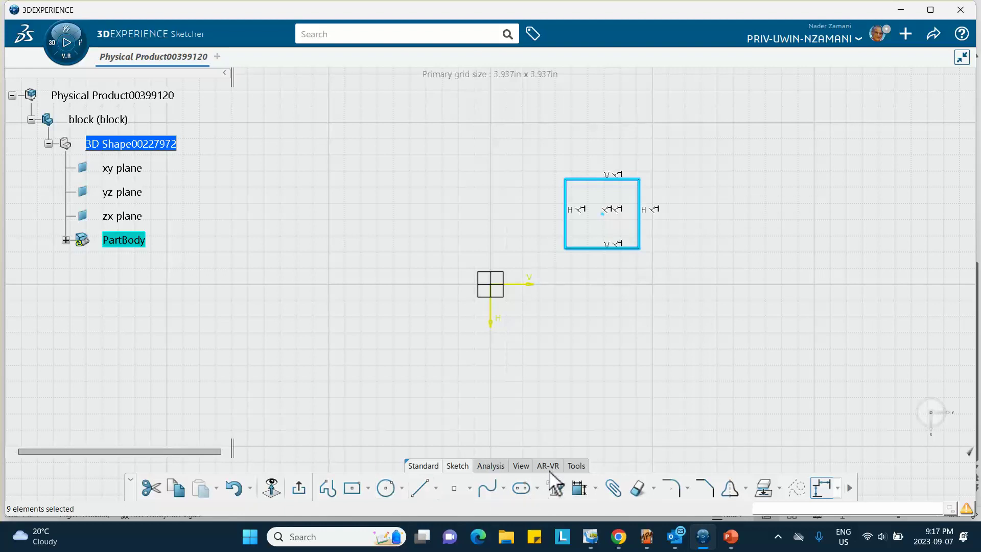
pyautogui.click(580, 488)
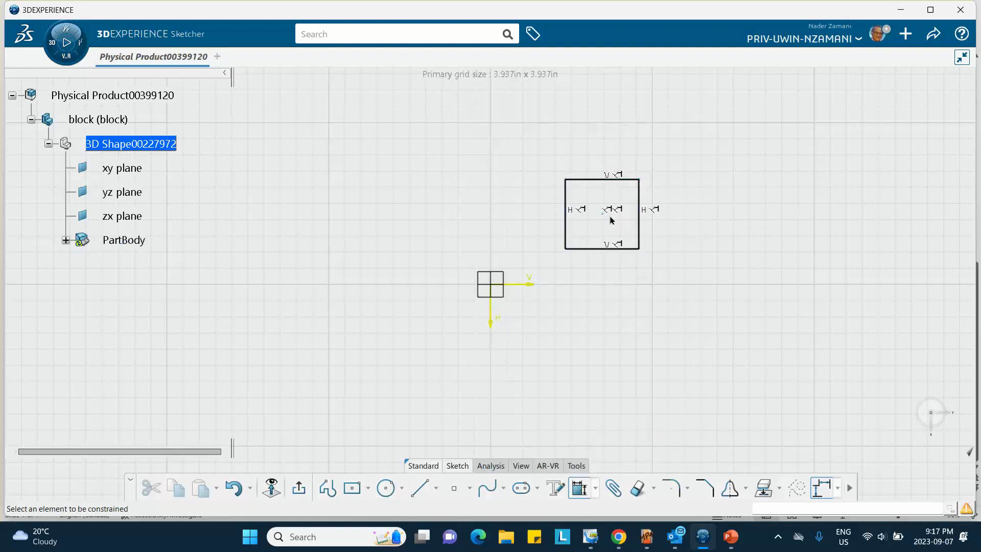
pyautogui.click(618, 179)
pyautogui.click(613, 155)
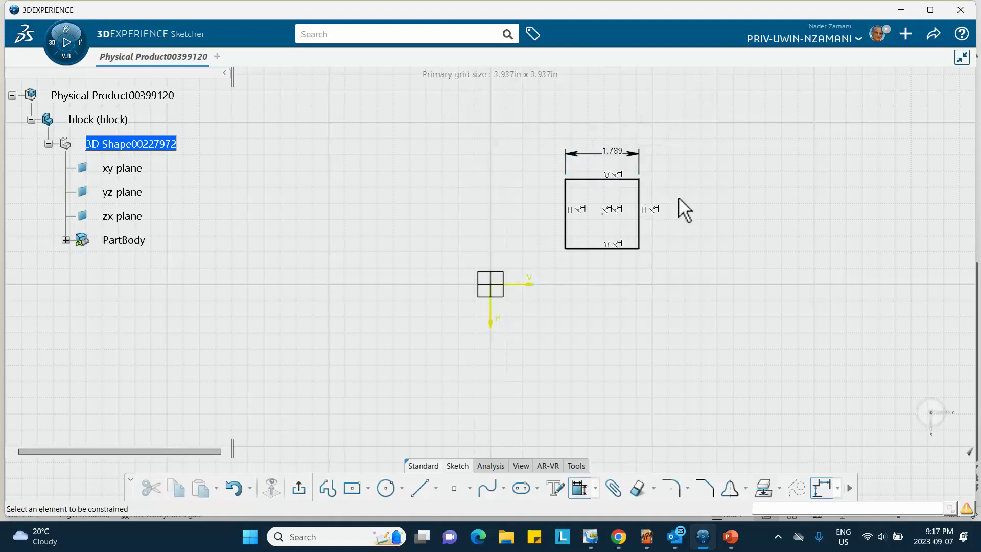
pyautogui.click(640, 211)
pyautogui.click(676, 207)
# Draw a hole circle at the rectangle's center and dimension its radius R 0.448.
pyautogui.click(386, 488)
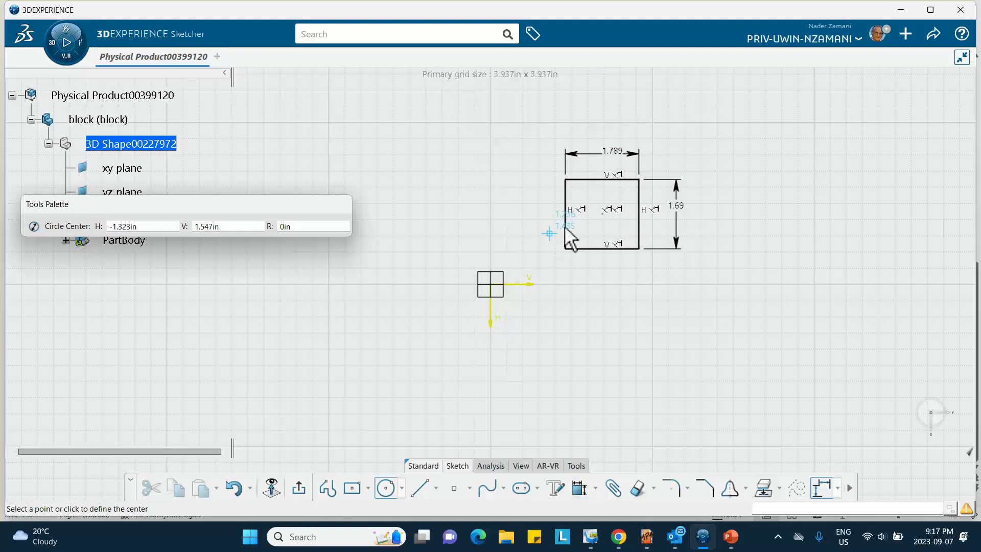
pyautogui.click(601, 214)
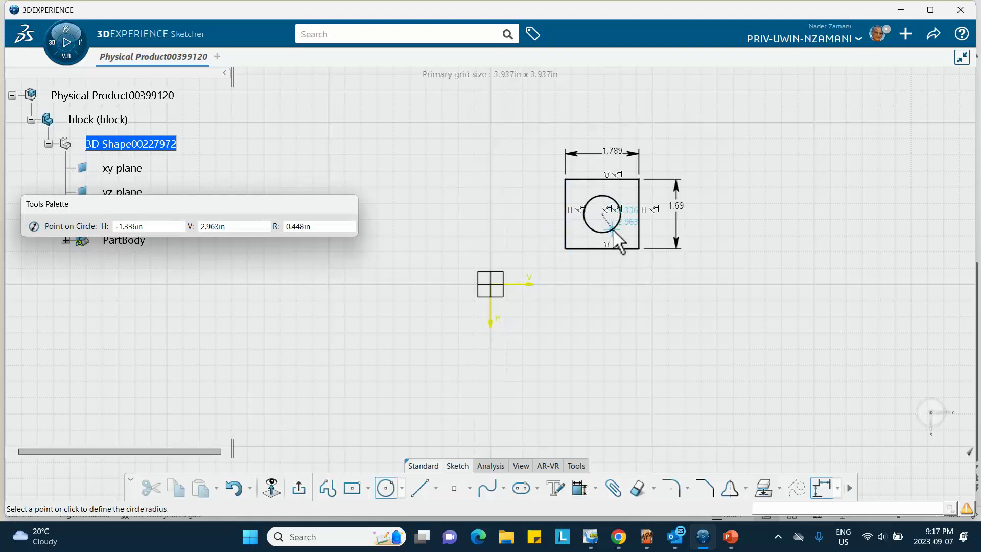
pyautogui.click(614, 233)
pyautogui.click(764, 270)
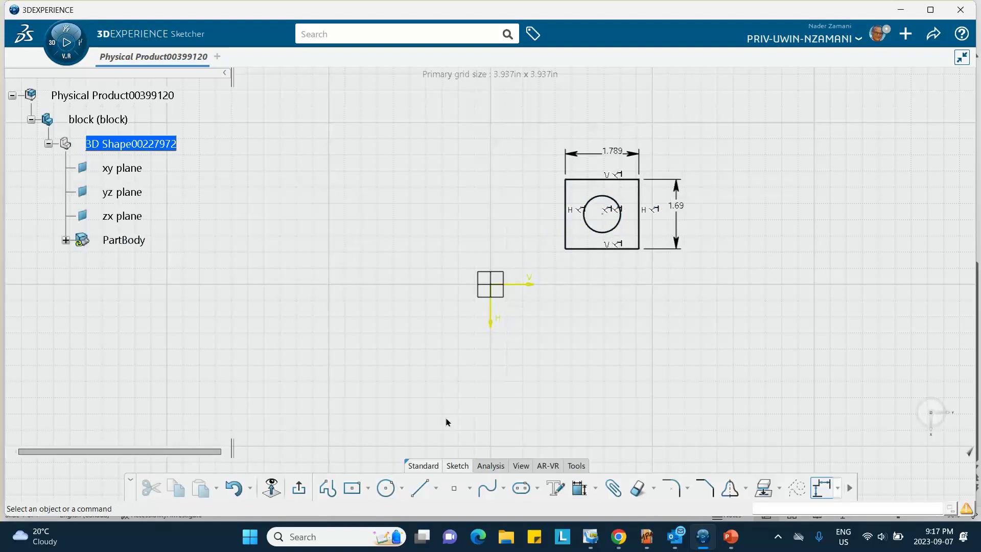
pyautogui.click(579, 487)
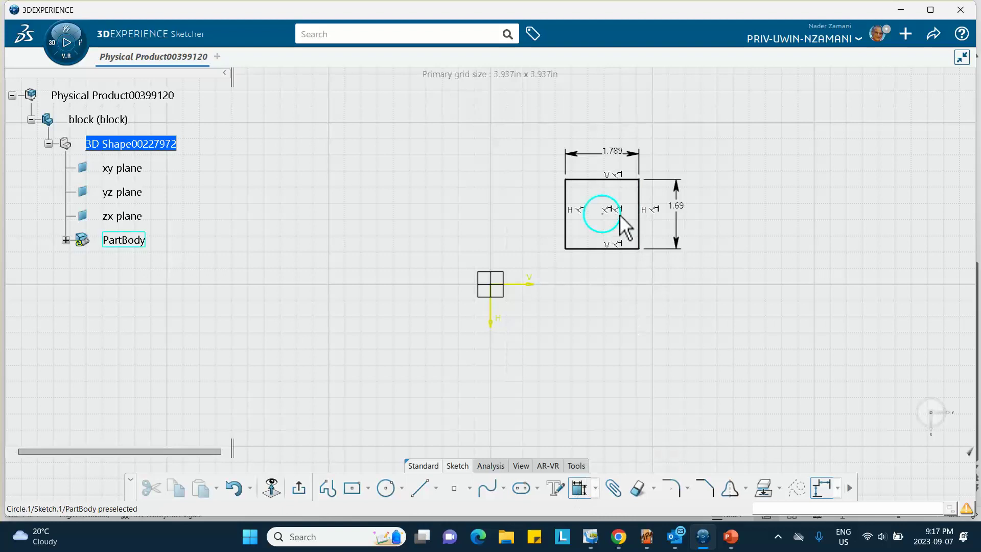
pyautogui.click(621, 218)
pyautogui.click(638, 301)
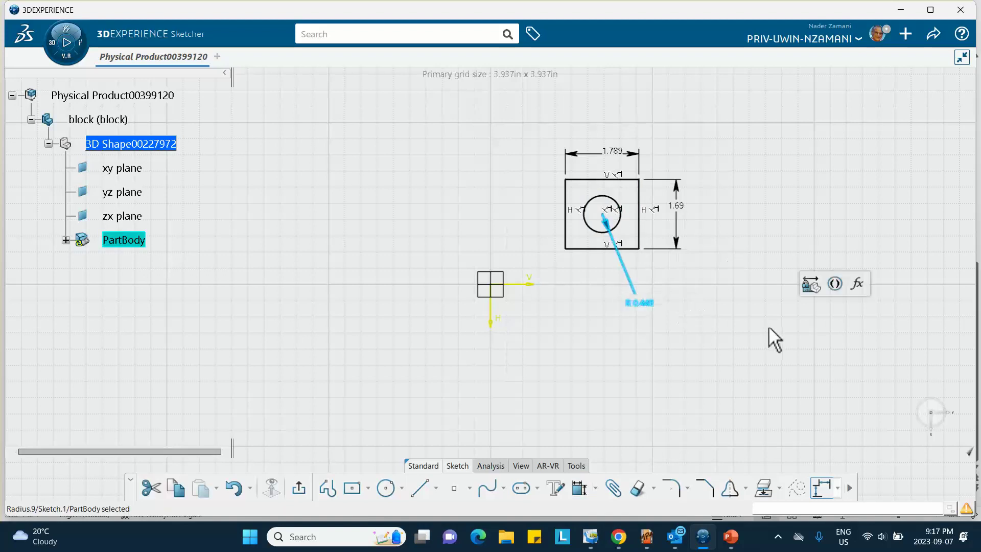
pyautogui.click(756, 349)
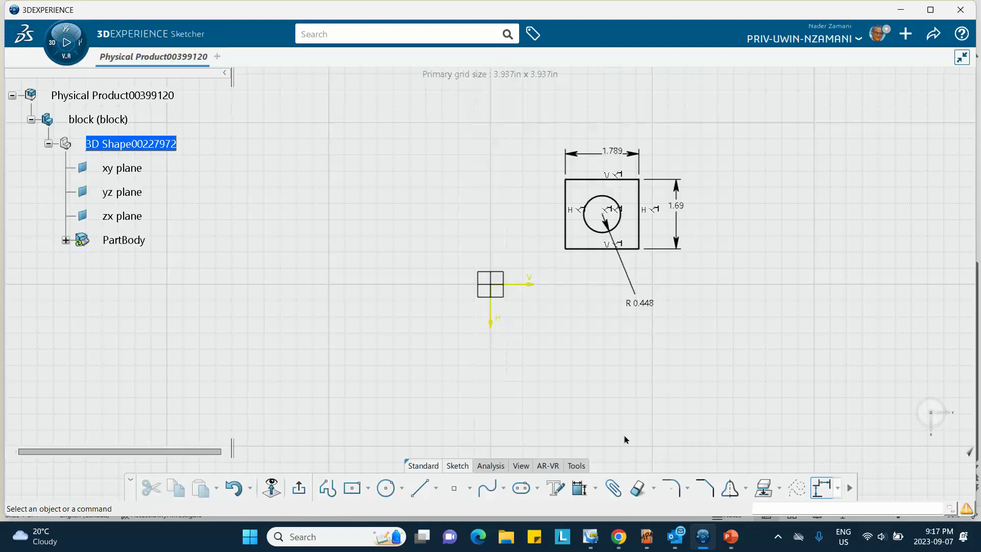
# Exit the Sketcher and pad the sketch into a solid block with a through hole.
pyautogui.click(298, 487)
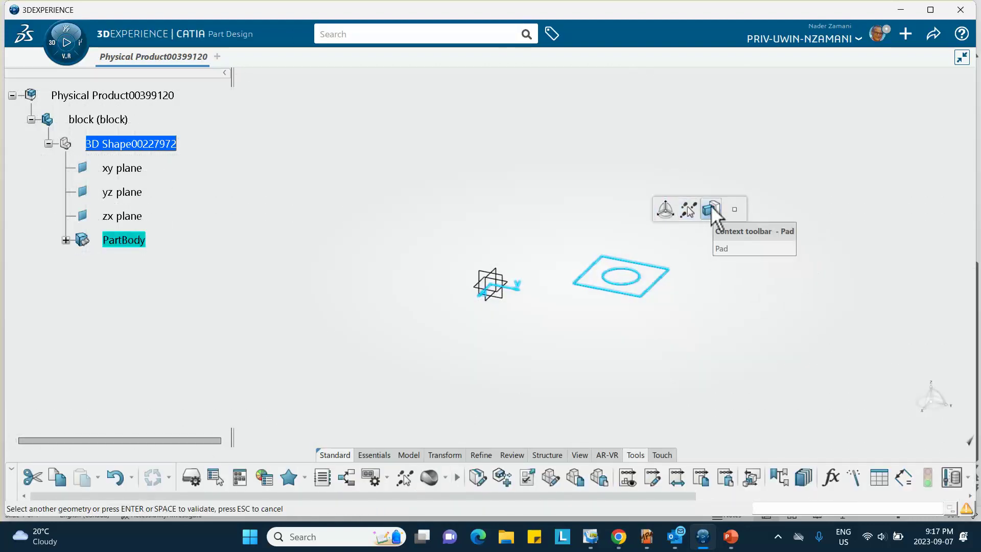
pyautogui.click(709, 210)
pyautogui.click(808, 310)
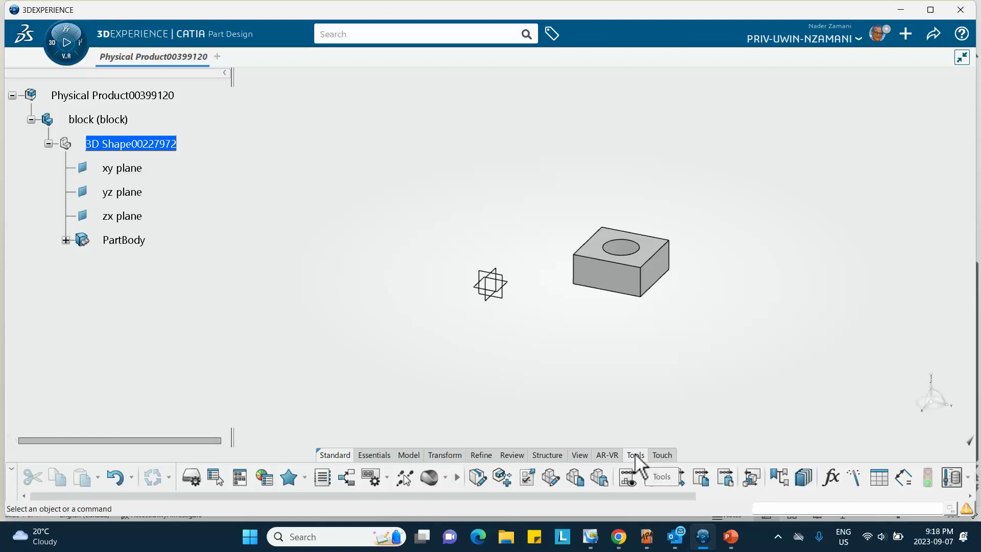
# Create a formula setting the 1.69 side Length.8 equal to the 1.789 side Length.7.
pyautogui.click(830, 477)
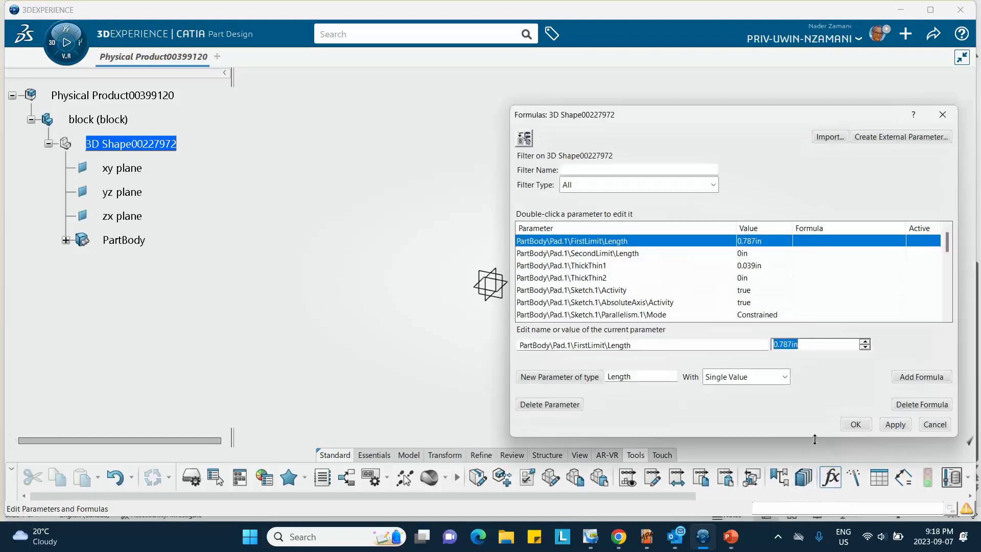
pyautogui.moveTo(339, 201); pyautogui.dragTo(158, 186, button='middle')
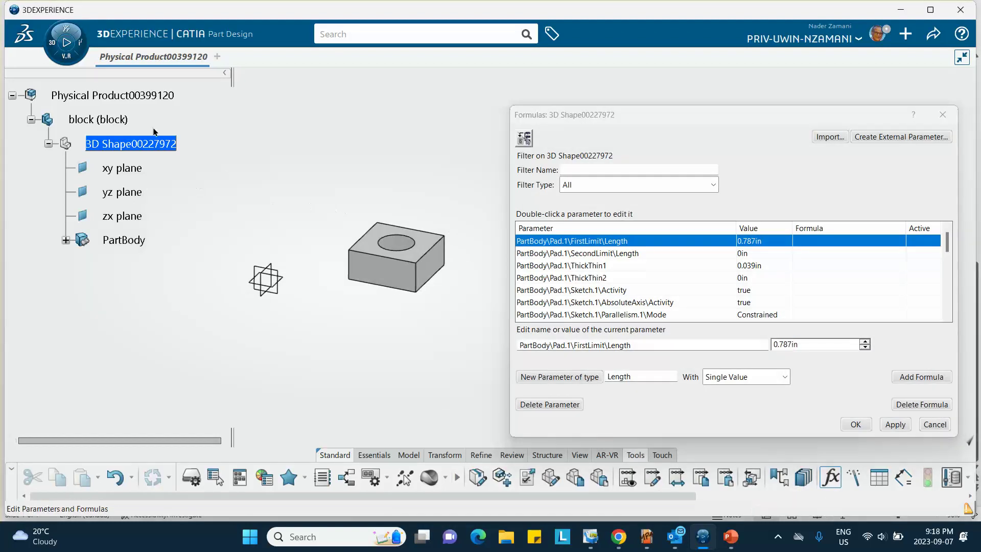
pyautogui.click(123, 125)
pyautogui.moveTo(449, 317); pyautogui.dragTo(414, 346, button='middle')
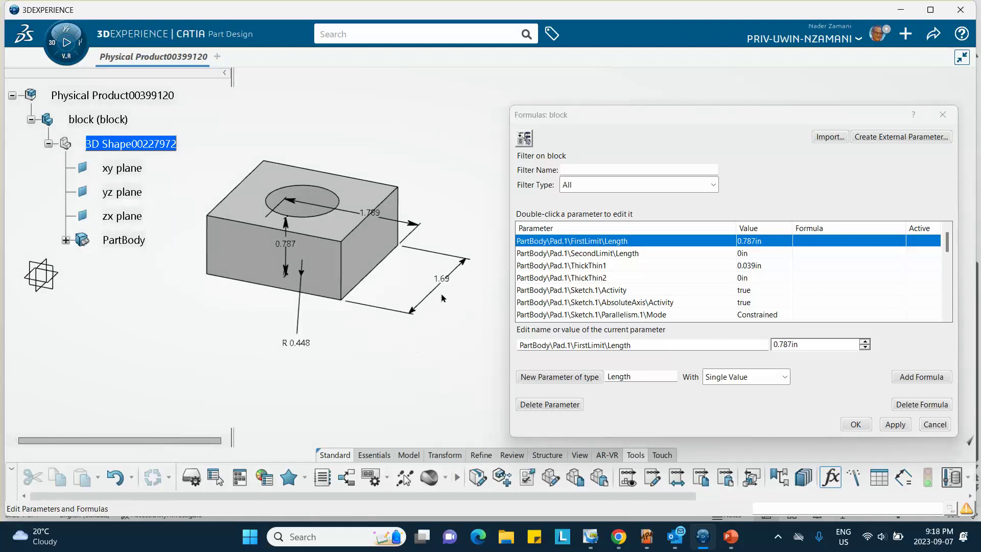
pyautogui.click(455, 286)
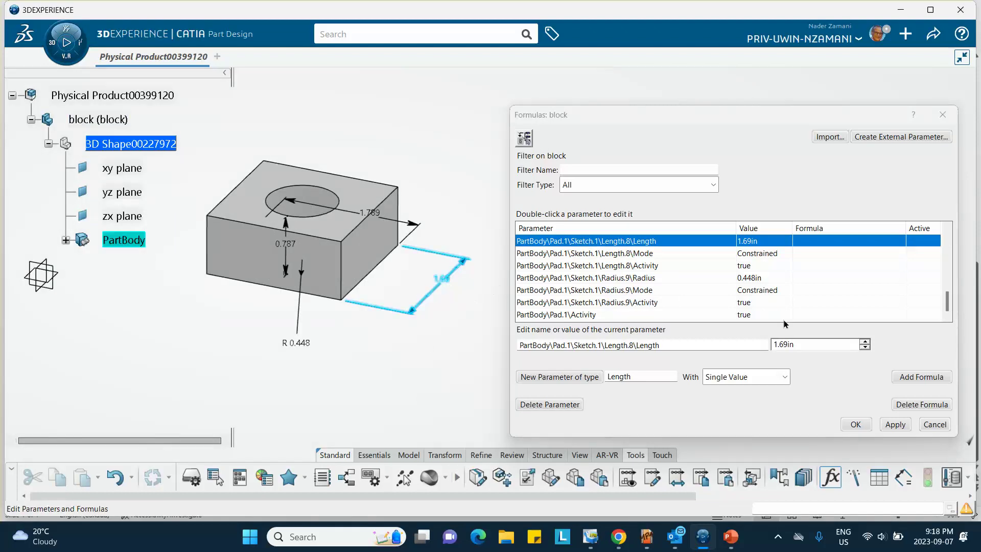
pyautogui.click(921, 376)
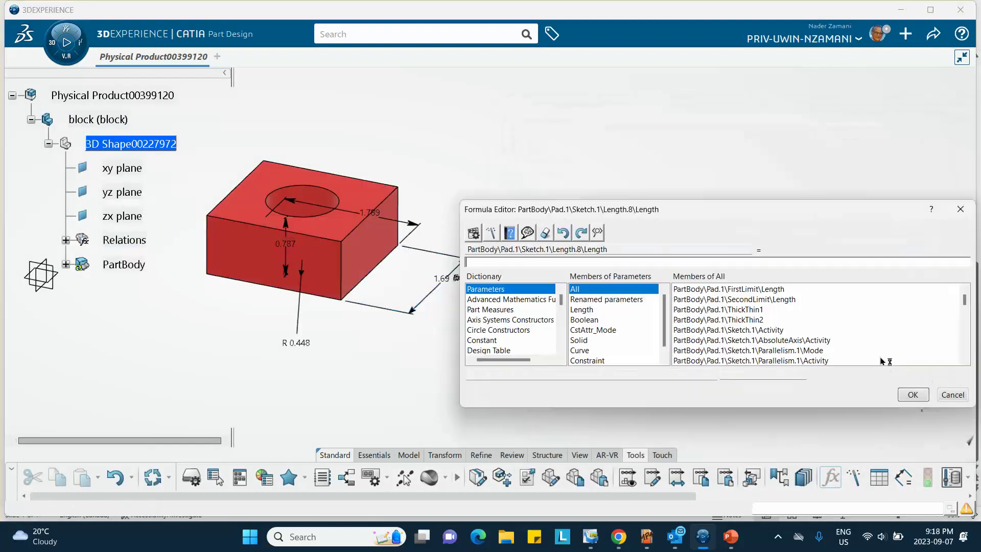
pyautogui.click(411, 225)
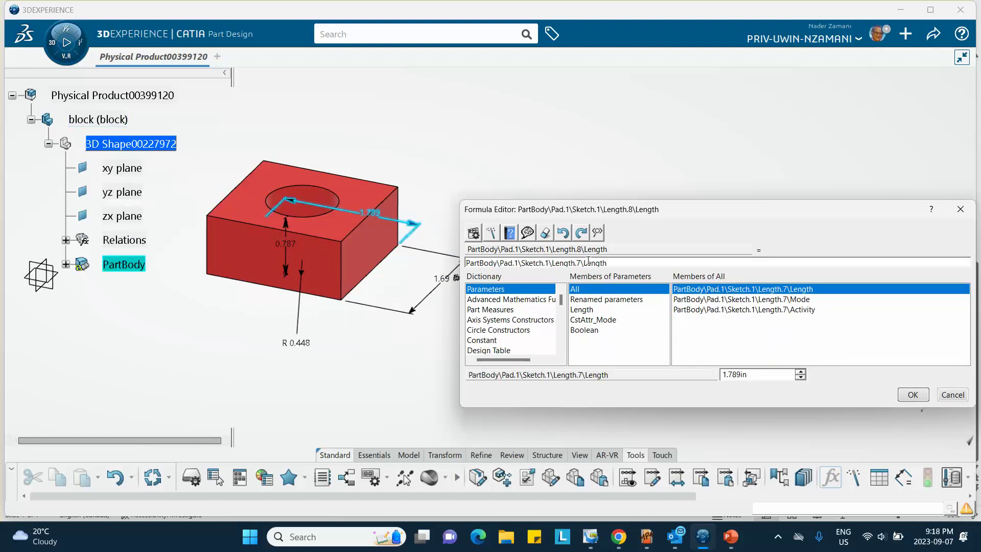
pyautogui.click(920, 397)
pyautogui.click(863, 424)
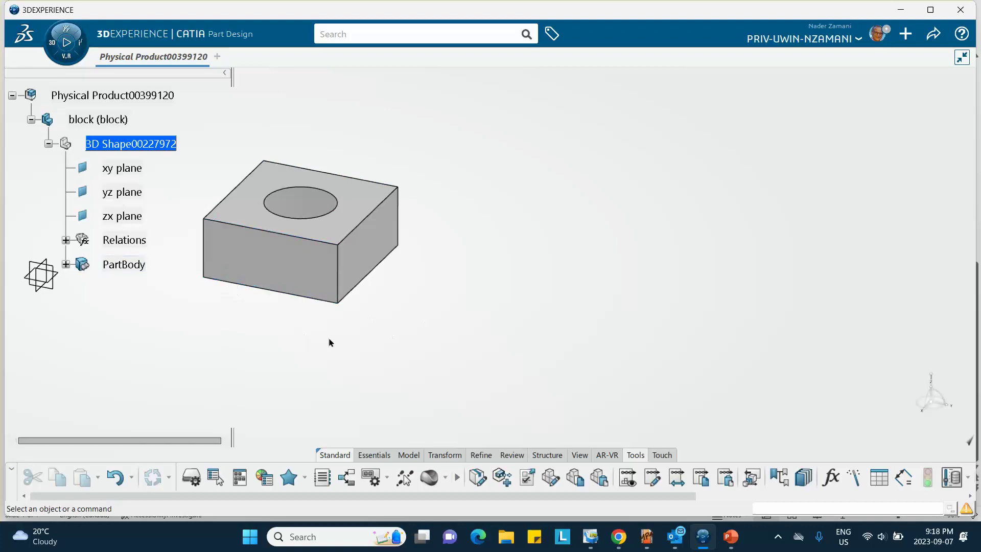
# Expand Relations and widen the tree to check Formula.1.
pyautogui.moveTo(318, 342); pyautogui.dragTo(625, 337, button='middle')
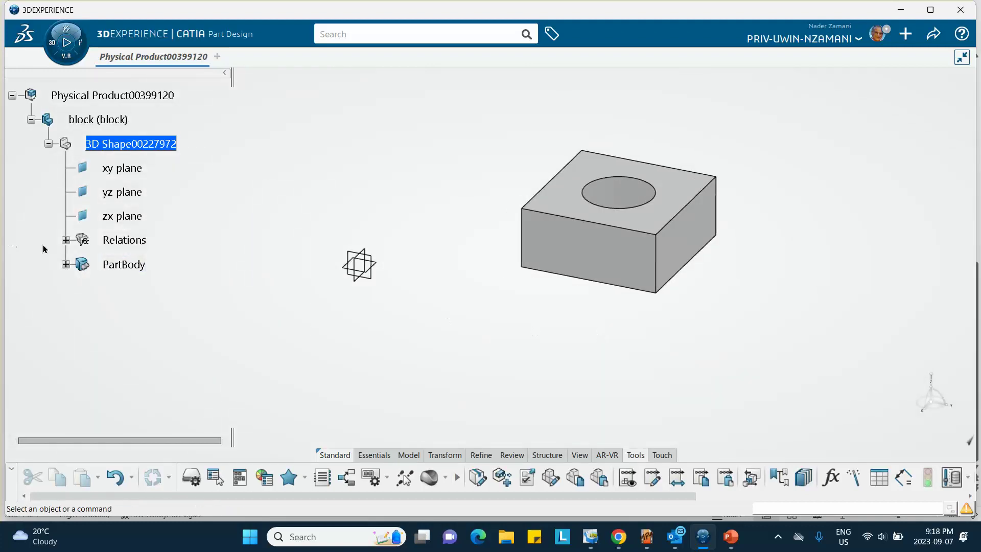
pyautogui.click(66, 240)
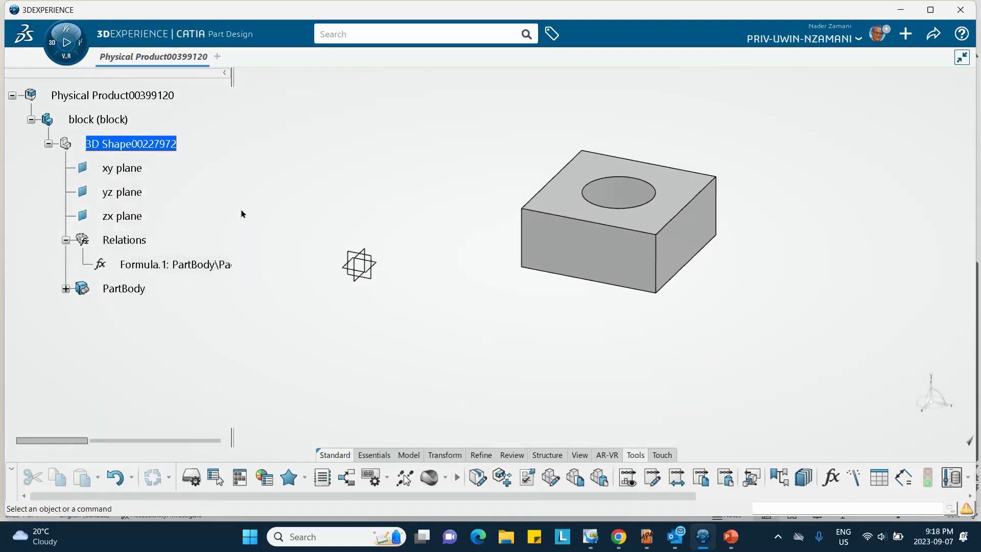
pyautogui.moveTo(238, 74); pyautogui.dragTo(781, 101)
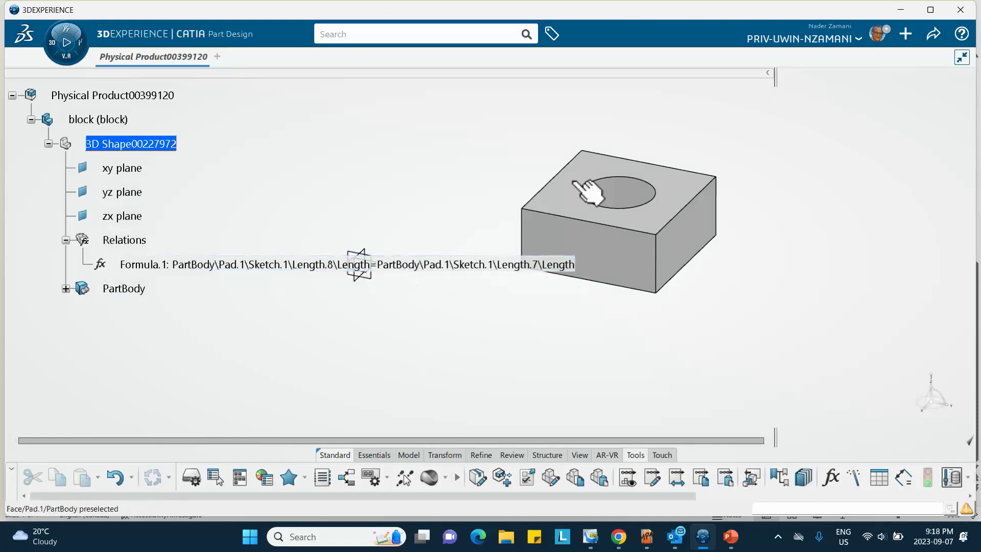
pyautogui.moveTo(774, 78); pyautogui.dragTo(217, 93)
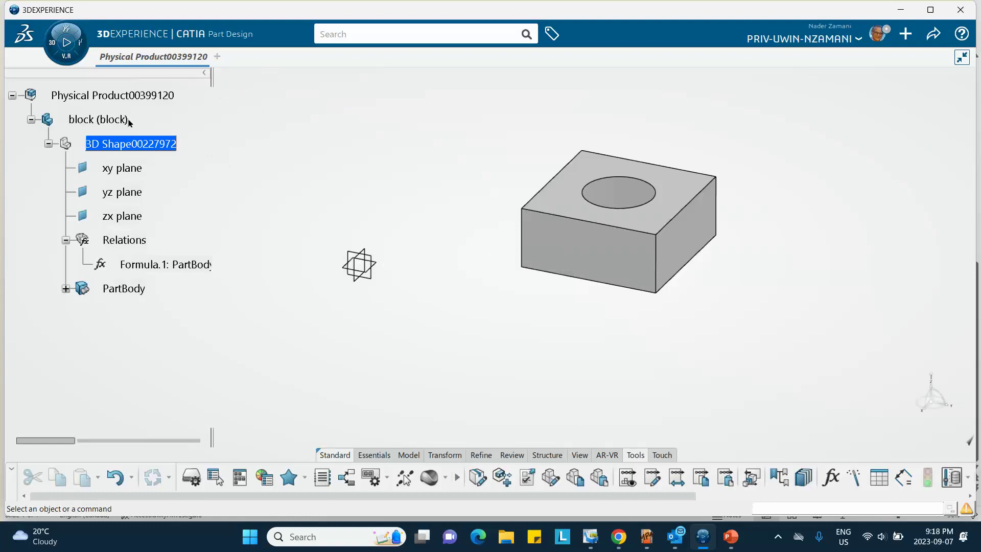
# Activate the root product and insert a second new 3D part.
pyautogui.doubleClick(134, 96)
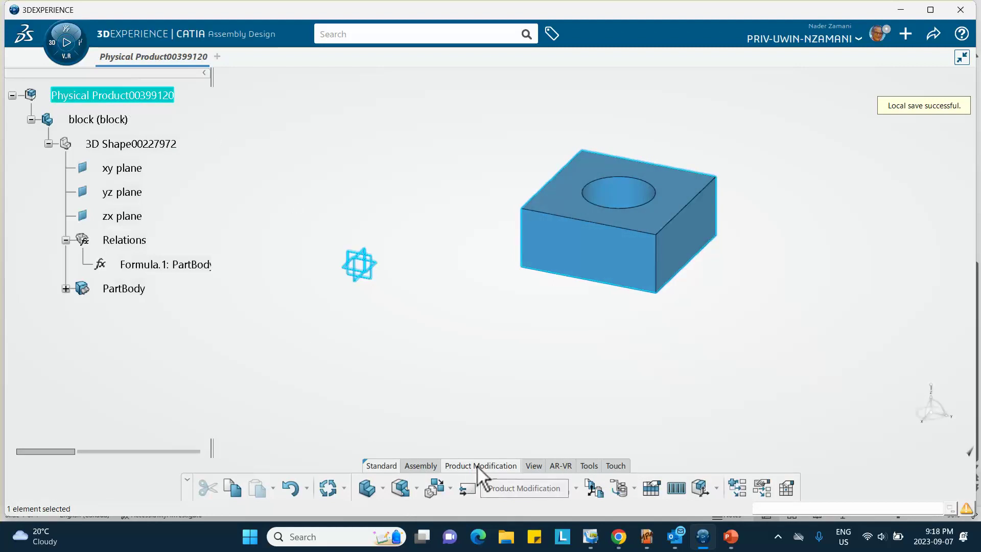
pyautogui.click(367, 489)
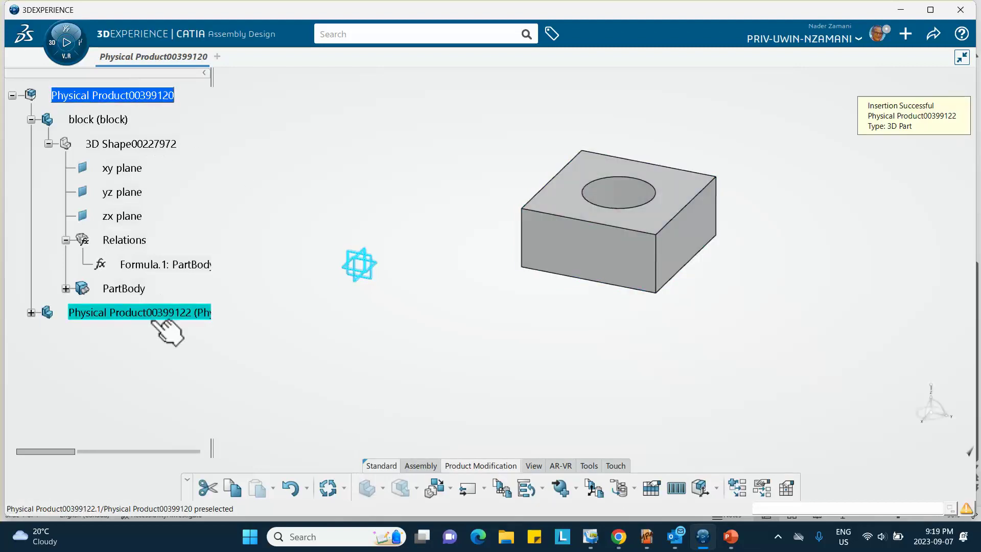
pyautogui.rightClick(148, 313)
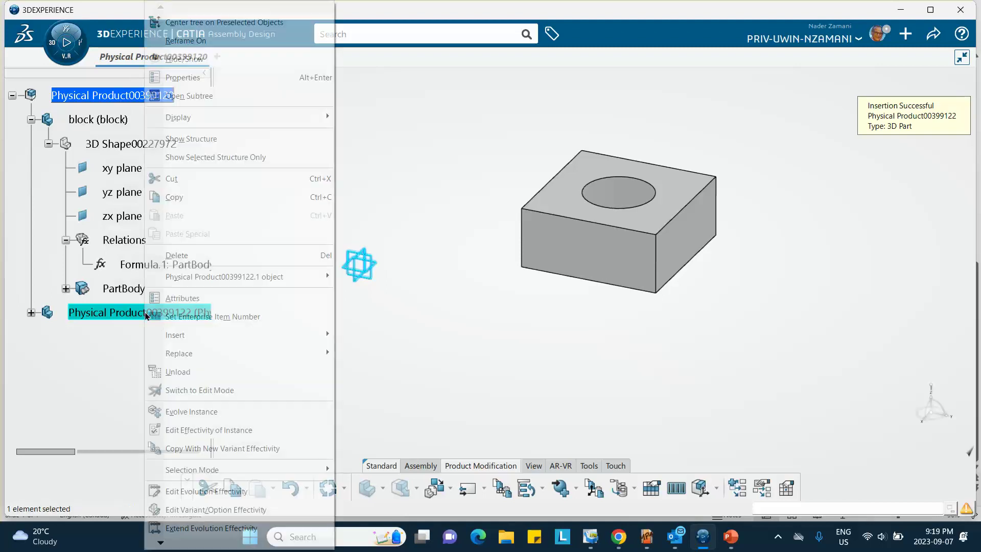
# Set the new part's Title and Instance Title both to 'cyl'.
pyautogui.click(211, 78)
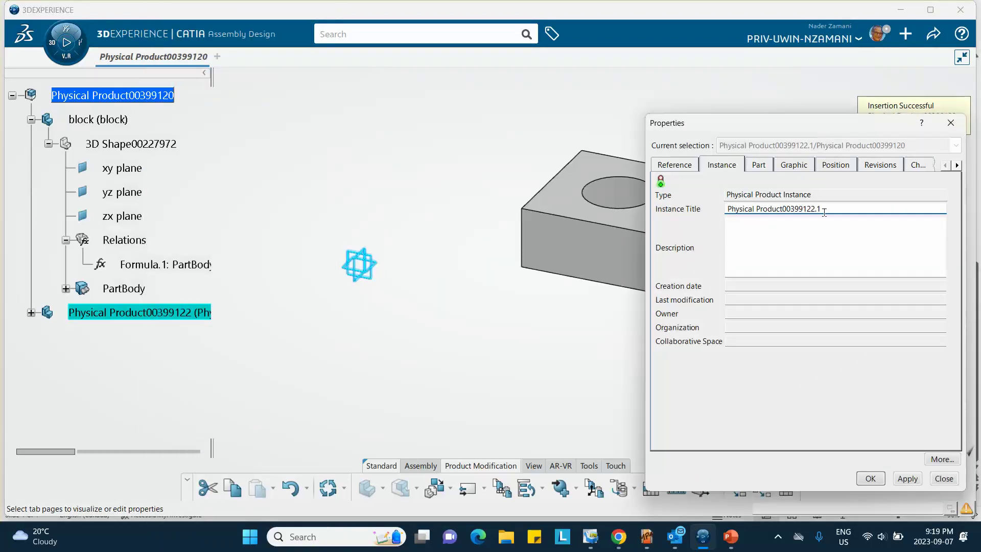
pyautogui.click(675, 165)
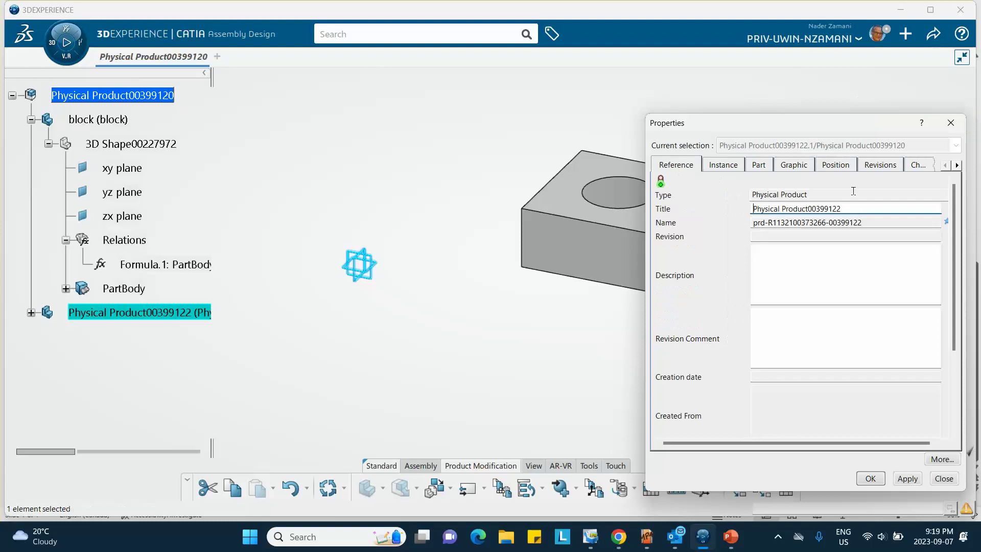
pyautogui.moveTo(847, 209); pyautogui.dragTo(612, 204)
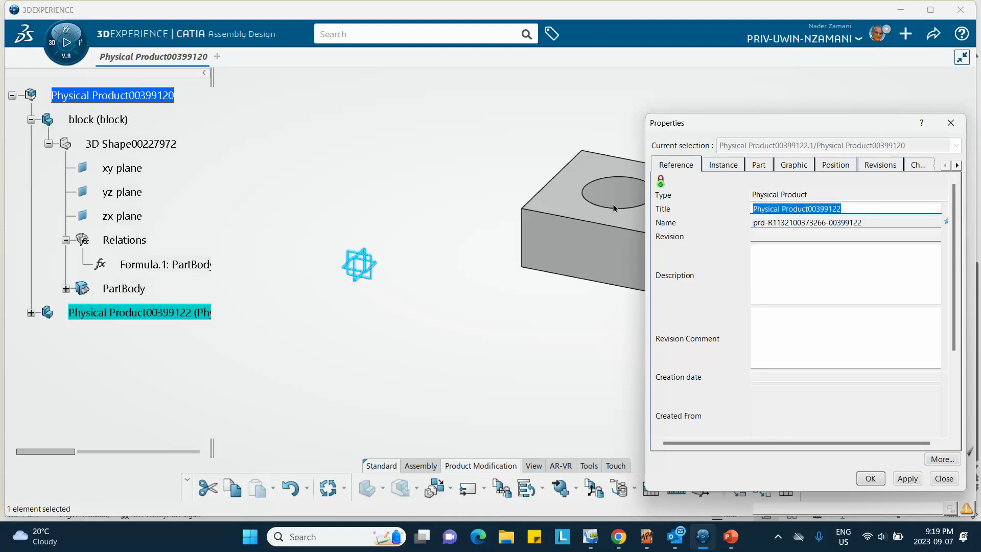
pyautogui.write('cyl')
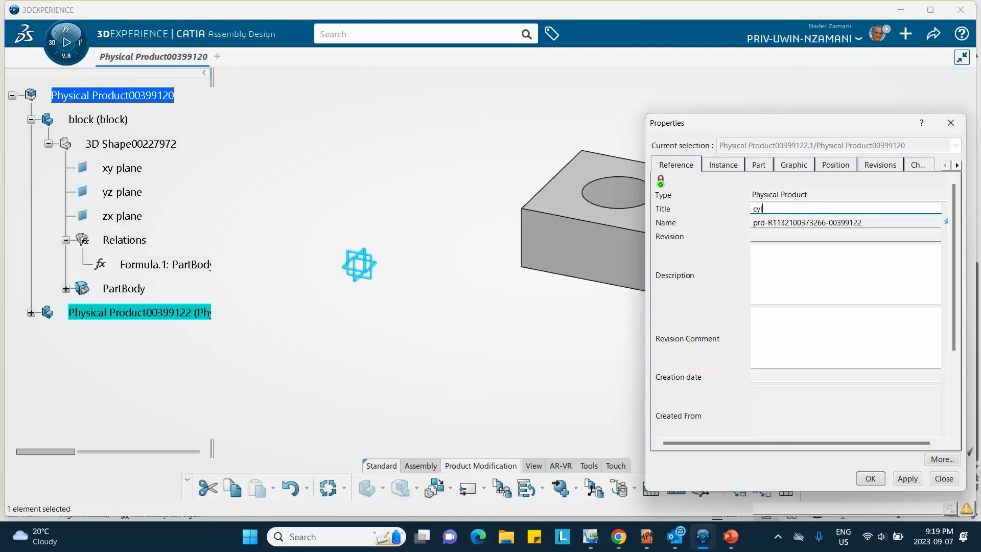
pyautogui.click(732, 165)
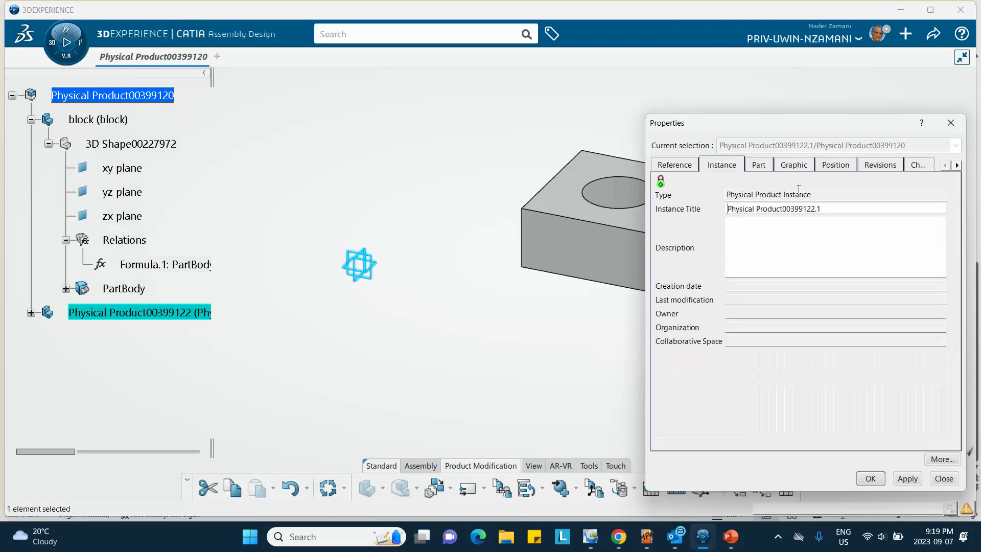
pyautogui.moveTo(825, 206); pyautogui.dragTo(535, 195)
pyautogui.write('cyl')
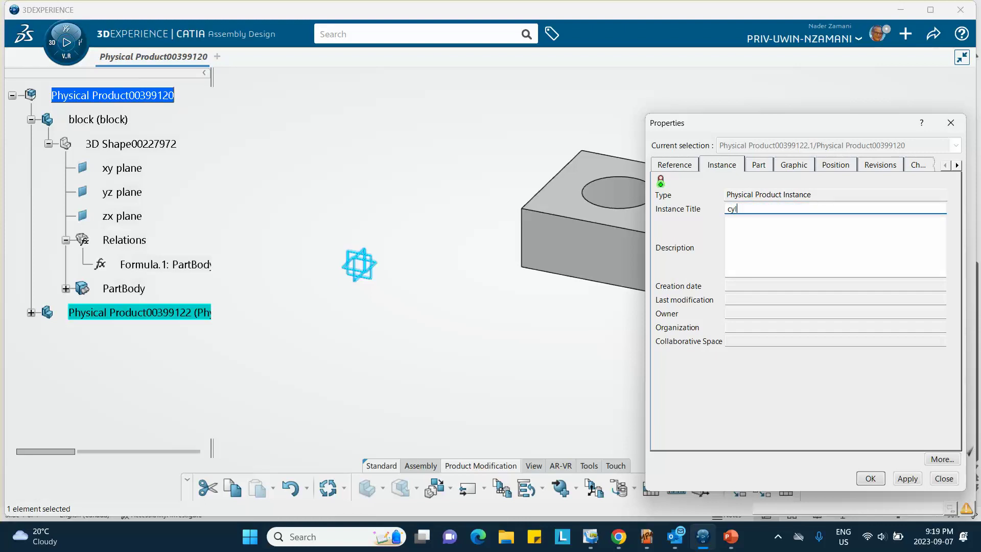
pyautogui.click(868, 478)
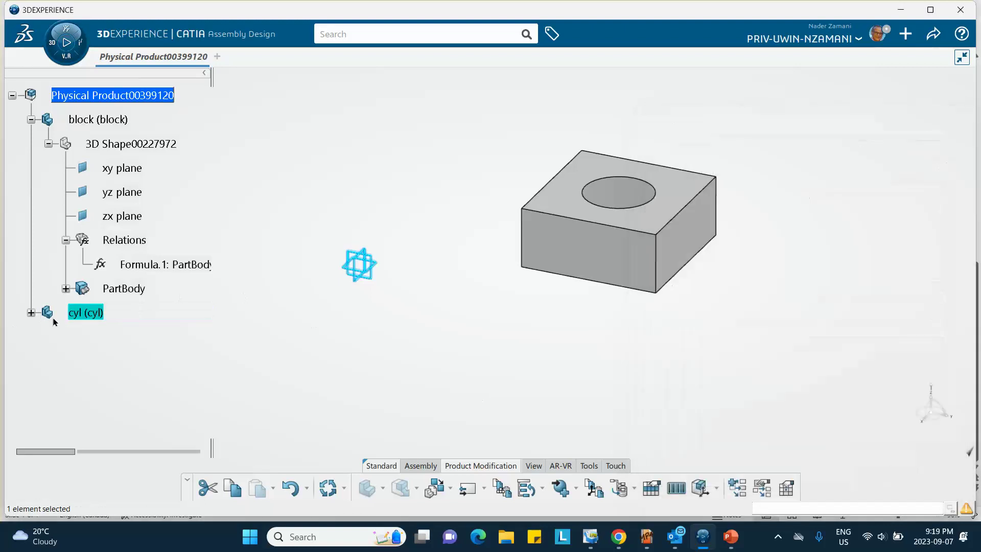
pyautogui.click(160, 351)
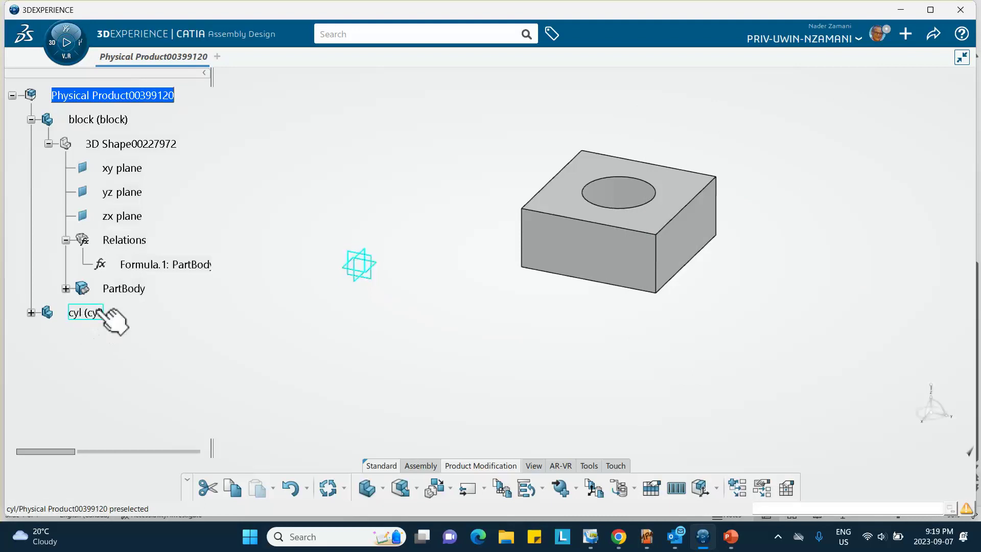
# Open the cyl part's 3D shape and start a sketch on the xy plane.
pyautogui.click(31, 313)
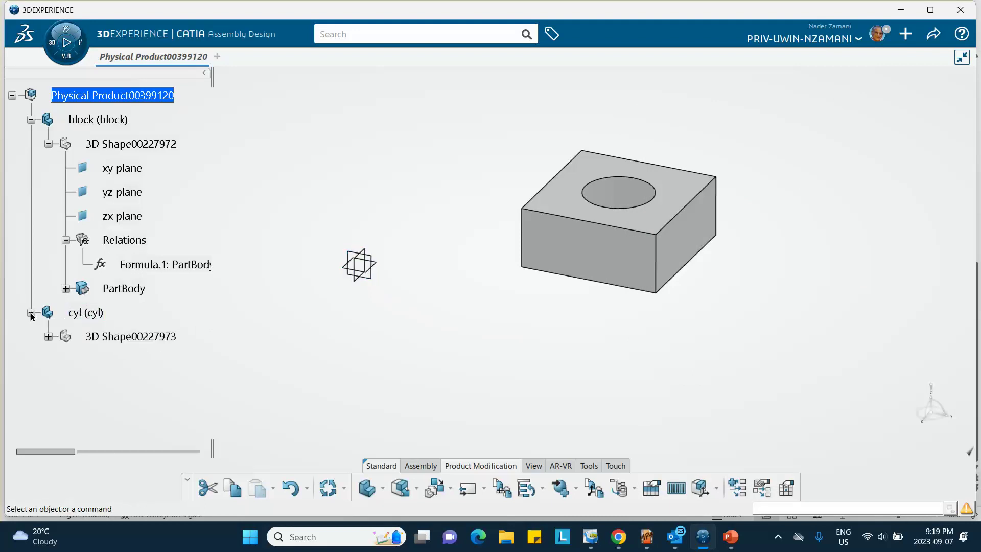
pyautogui.click(48, 338)
pyautogui.doubleClick(134, 337)
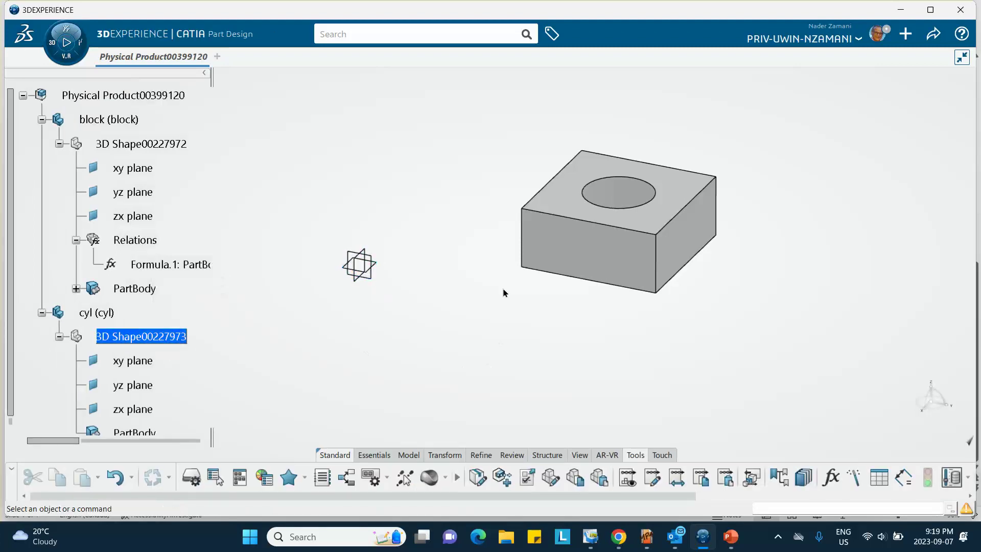
pyautogui.click(373, 265)
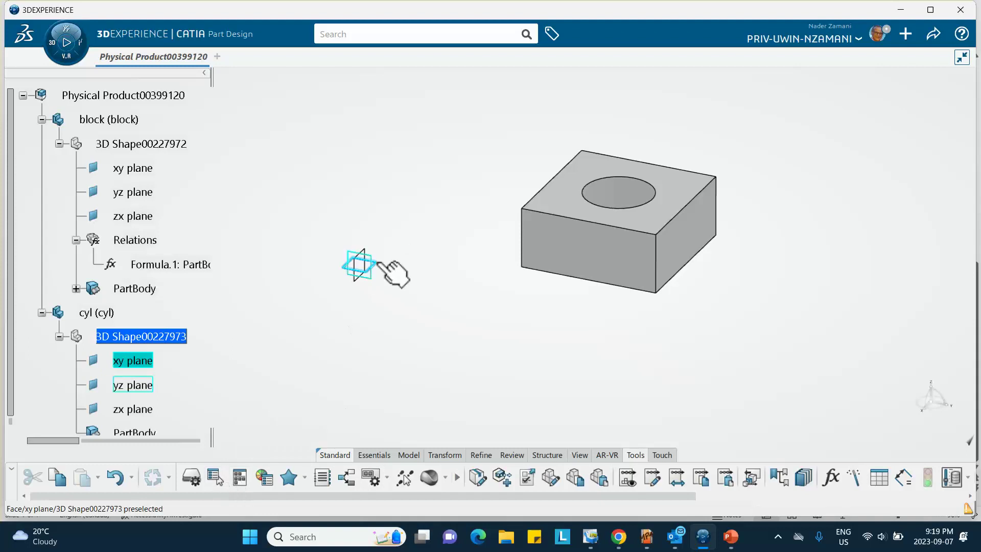
pyautogui.click(374, 455)
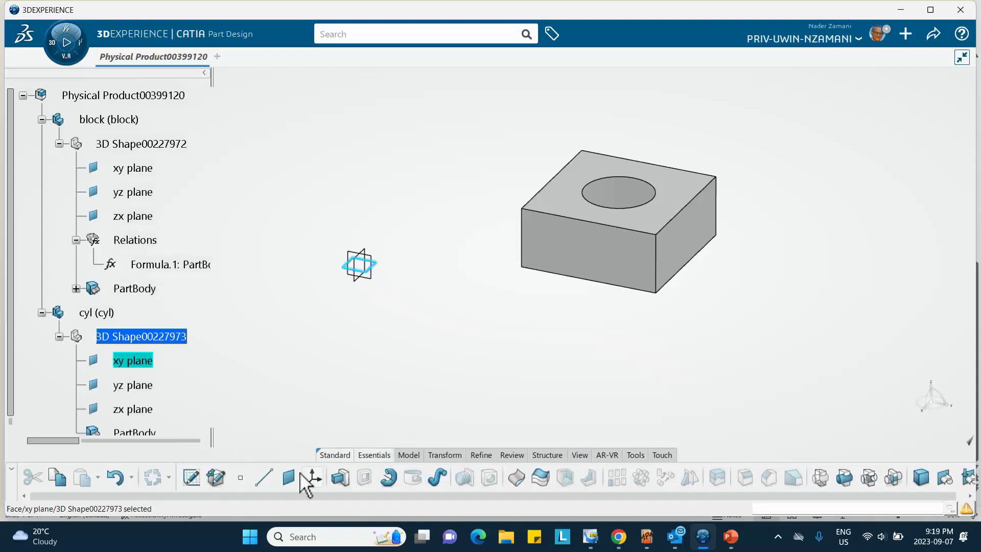
pyautogui.click(191, 477)
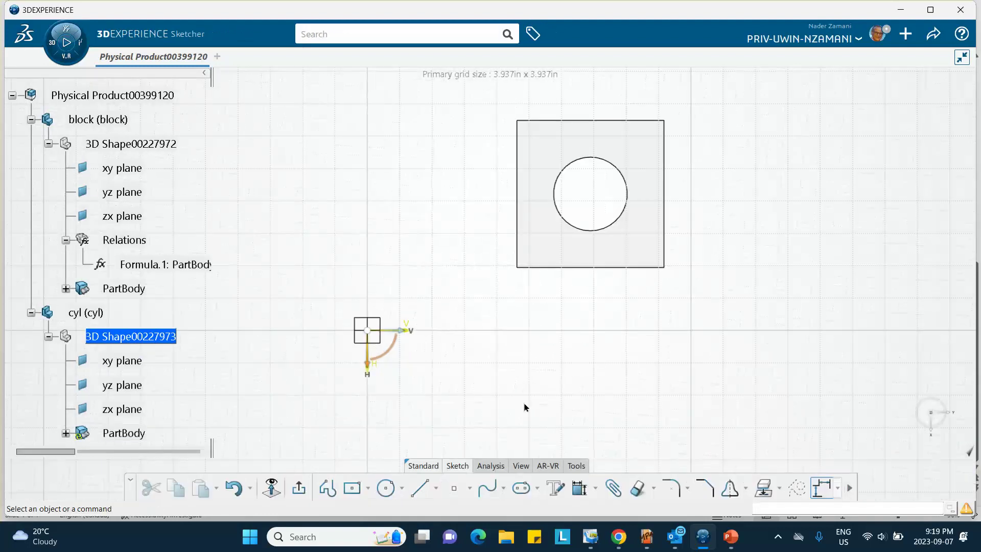
# Draw a circle and constrain its radius to 0.54 in.
pyautogui.click(385, 488)
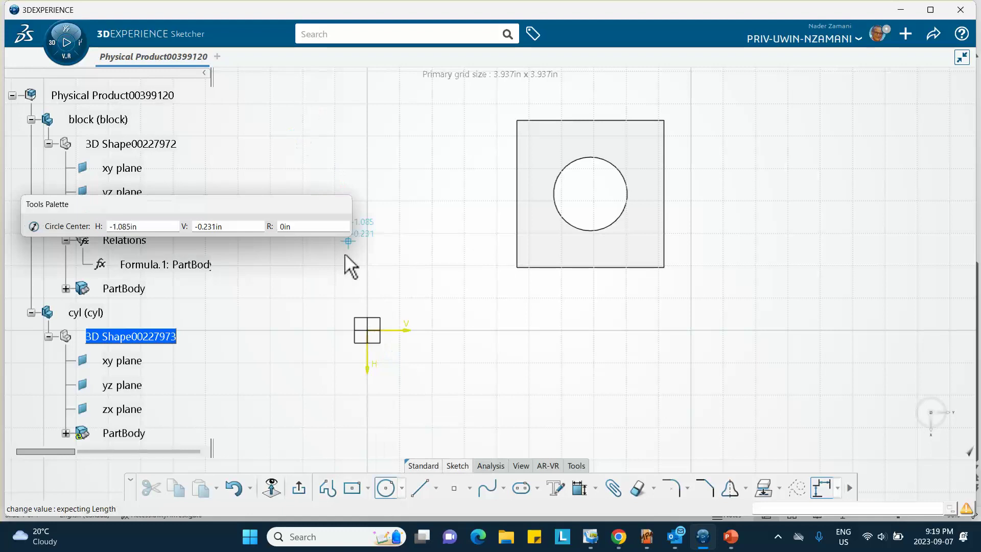
pyautogui.click(334, 359)
pyautogui.click(372, 385)
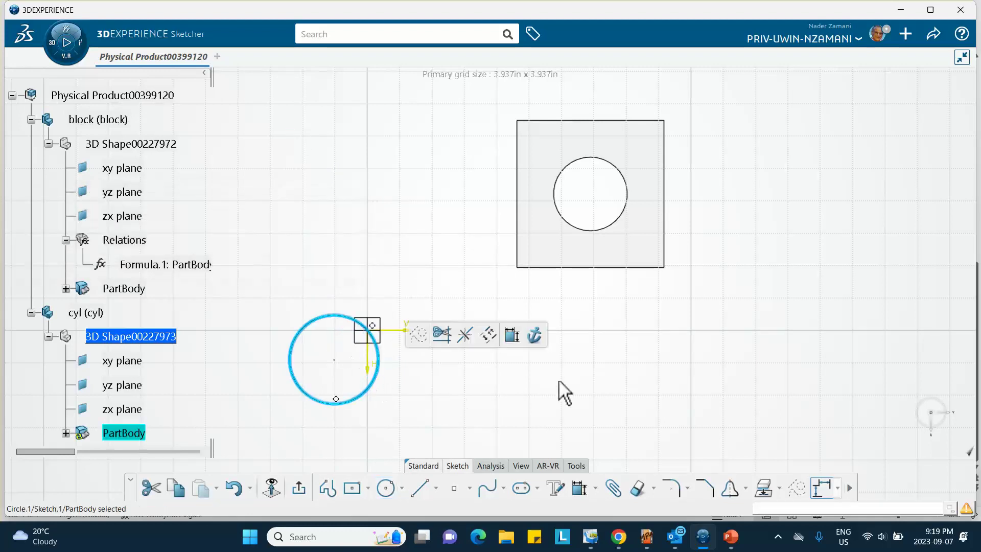
pyautogui.click(510, 341)
pyautogui.click(416, 382)
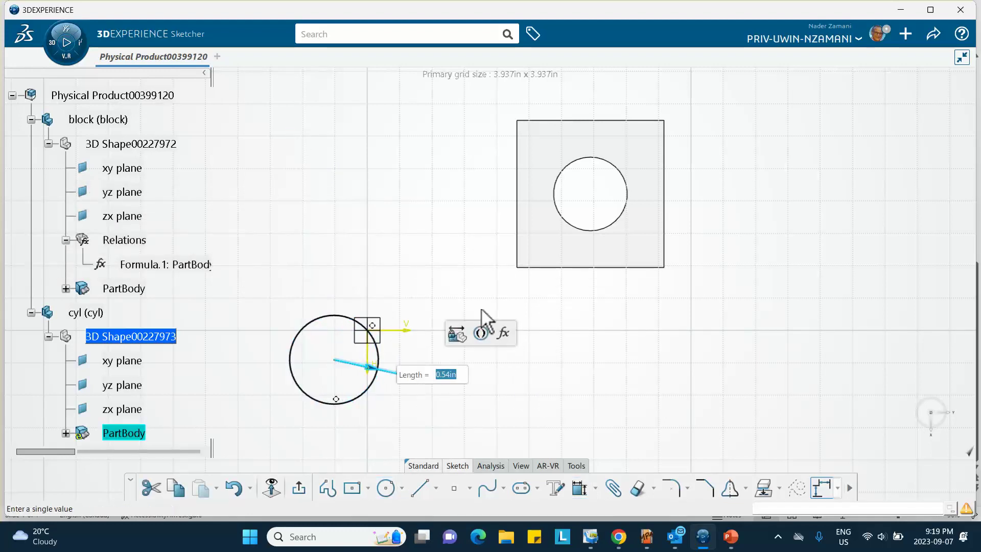
pyautogui.press('Return')
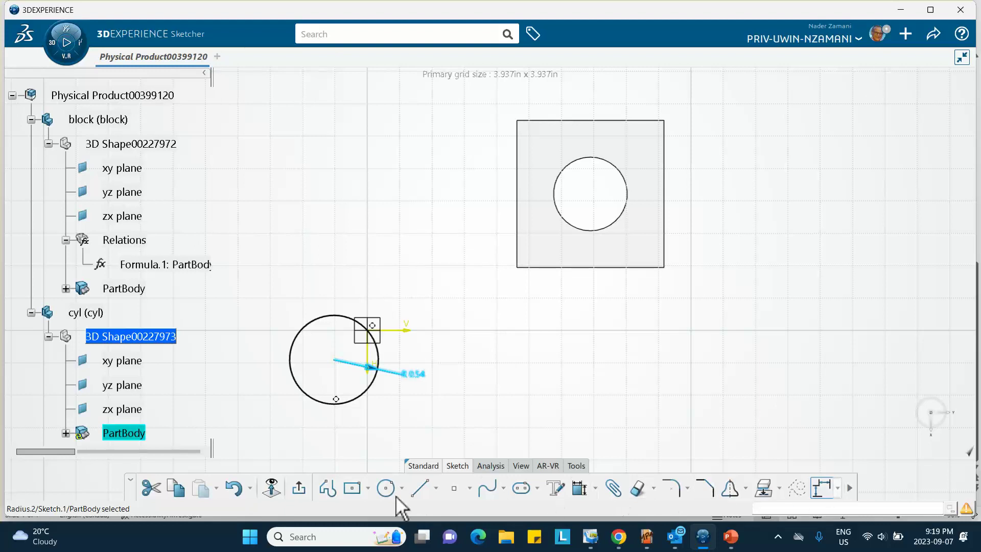
# Pad the circle 0.787 in into a cylinder and return to the whole assembly.
pyautogui.click(299, 489)
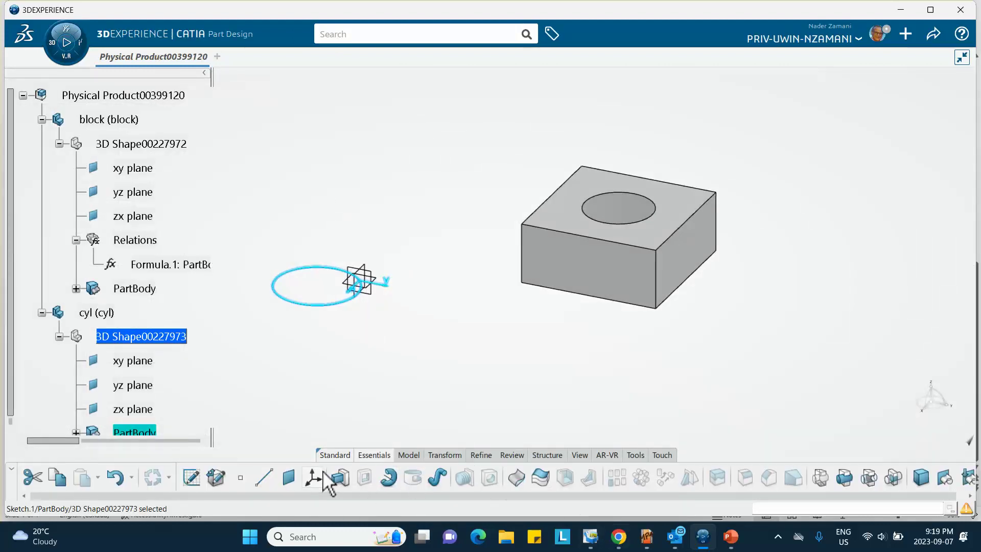
pyautogui.click(340, 477)
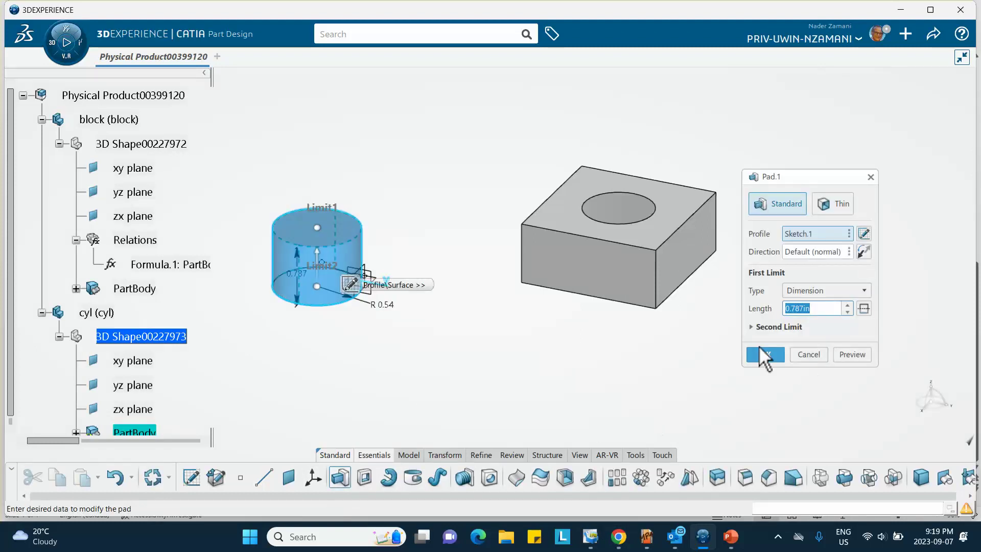
pyautogui.click(763, 356)
pyautogui.moveTo(488, 342); pyautogui.dragTo(589, 329, button='middle')
pyautogui.click(346, 344)
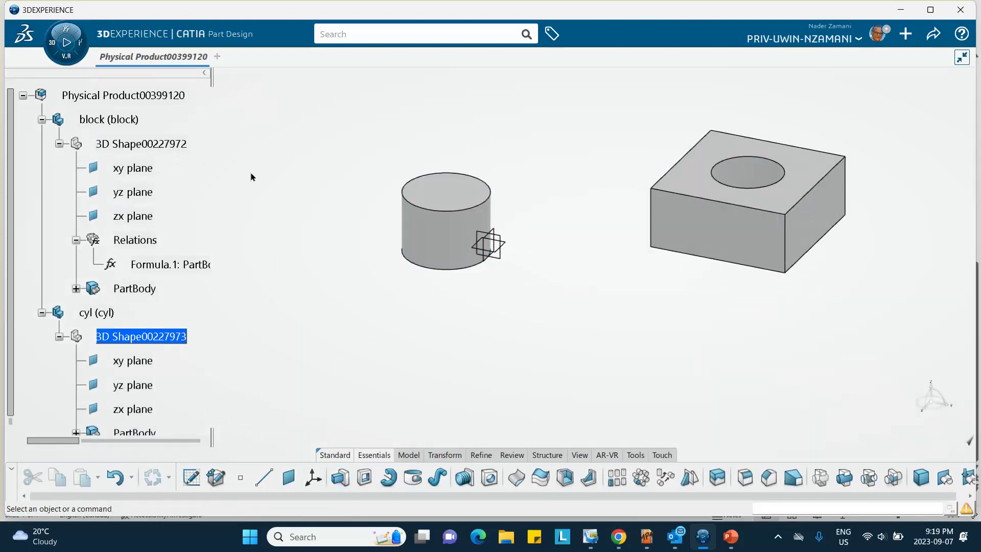
pyautogui.doubleClick(135, 98)
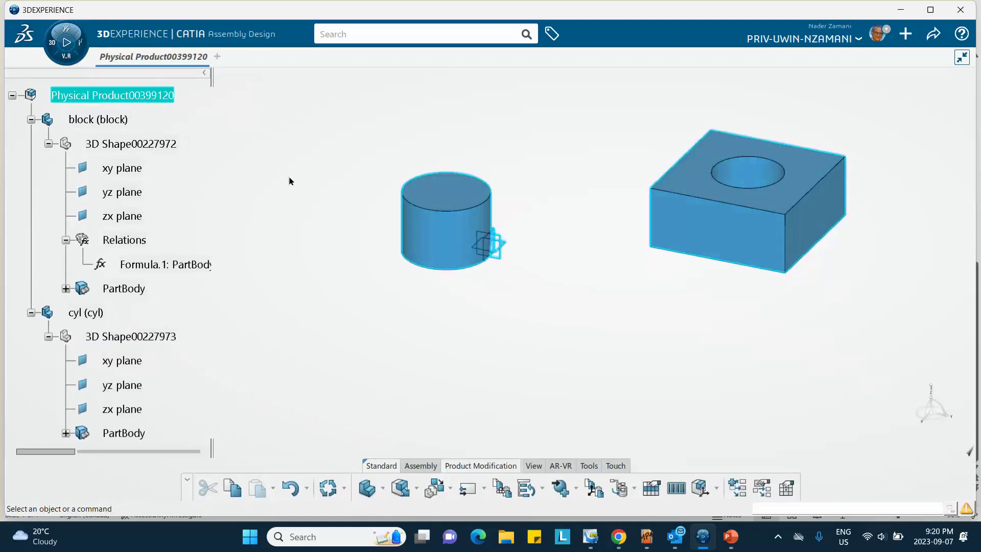
# Collapse the block and cyl branches, recentre both parts, and switch to the Tools tab.
pyautogui.click(128, 95)
pyautogui.moveTo(691, 179); pyautogui.dragTo(337, 188, button='middle')
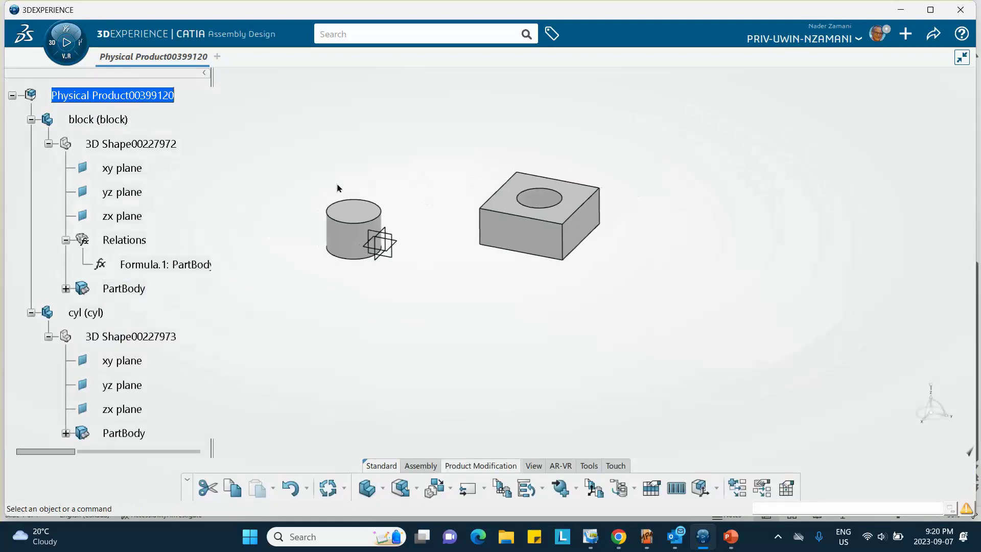
pyautogui.click(32, 120)
pyautogui.click(32, 144)
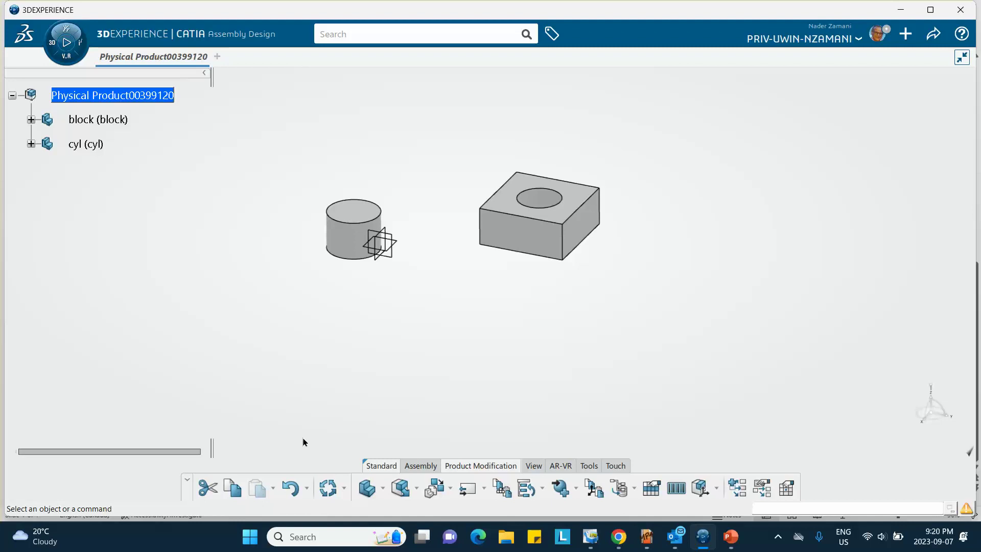
pyautogui.moveTo(348, 168); pyautogui.dragTo(262, 130, button='middle')
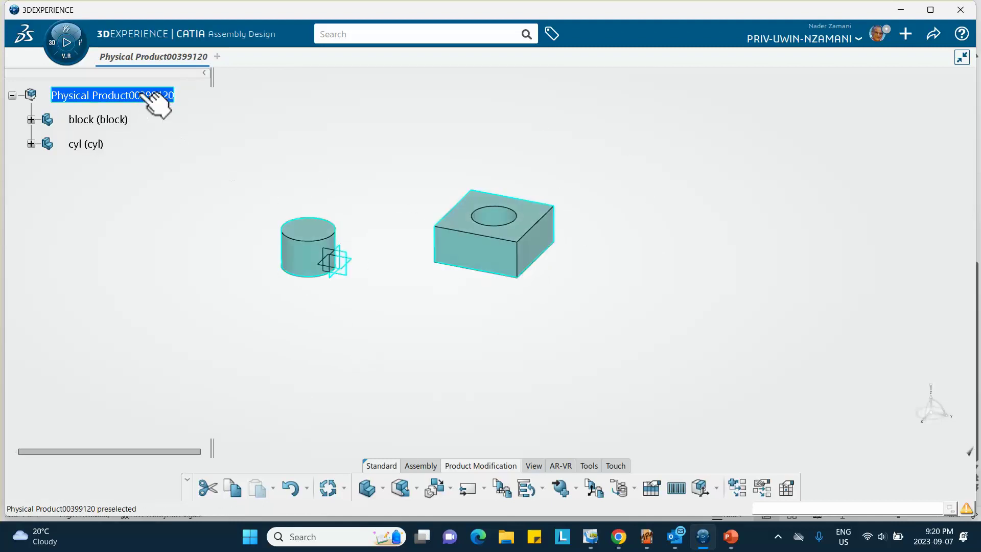
pyautogui.click(588, 466)
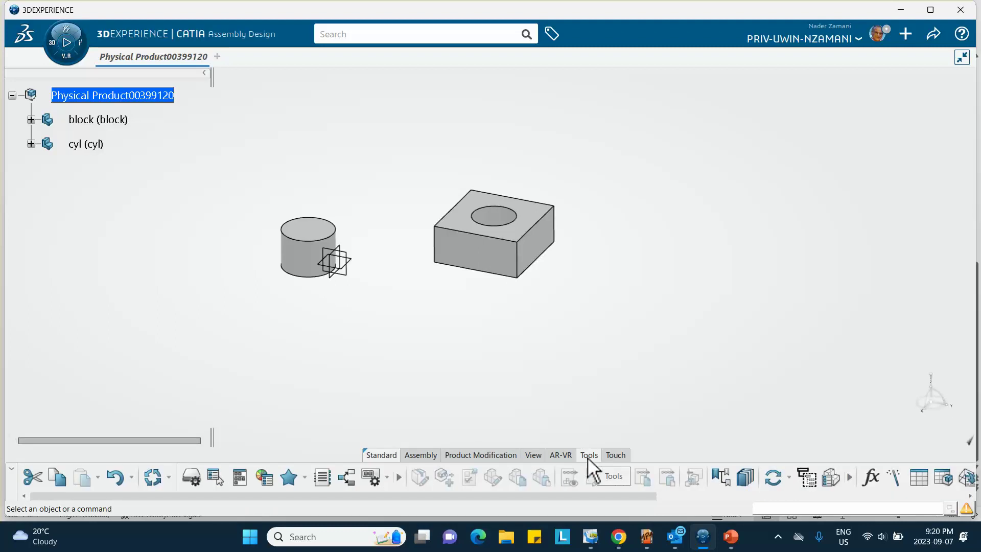
# In Formulas, rename the block's R 0.448 hole radius parameter to R-block.
pyautogui.click(871, 483)
pyautogui.moveTo(430, 165); pyautogui.dragTo(326, 205, button='middle')
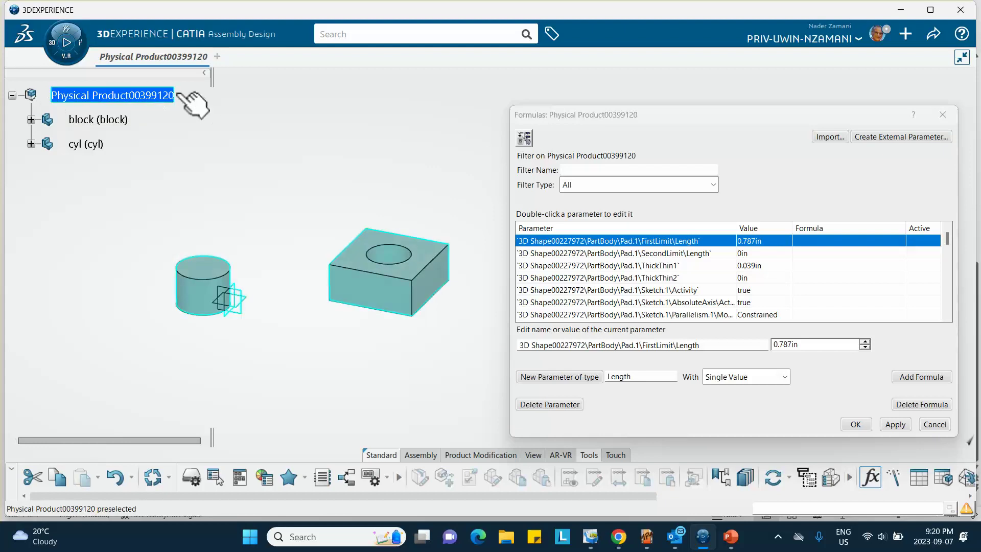
pyautogui.moveTo(149, 114)
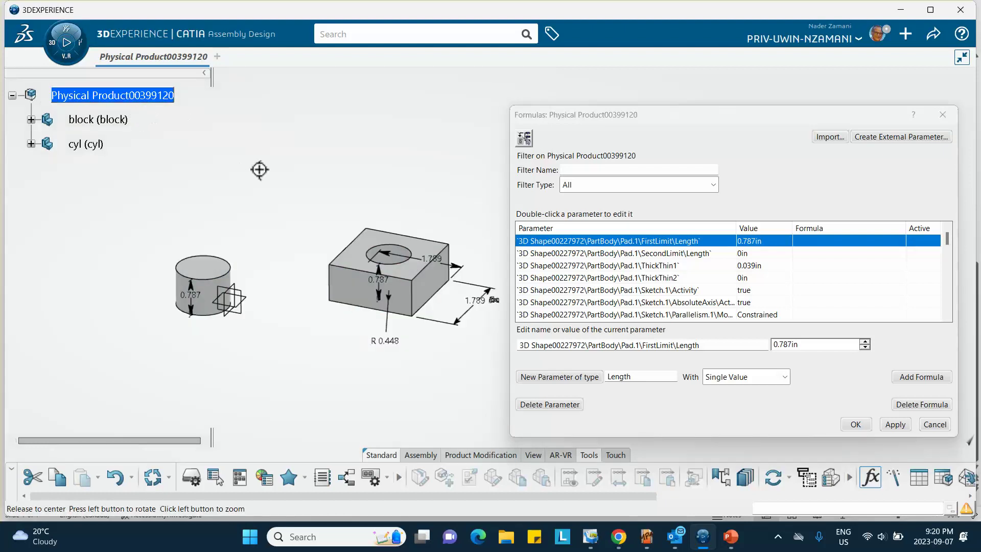
pyautogui.moveTo(260, 175); pyautogui.dragTo(205, 210, button='middle')
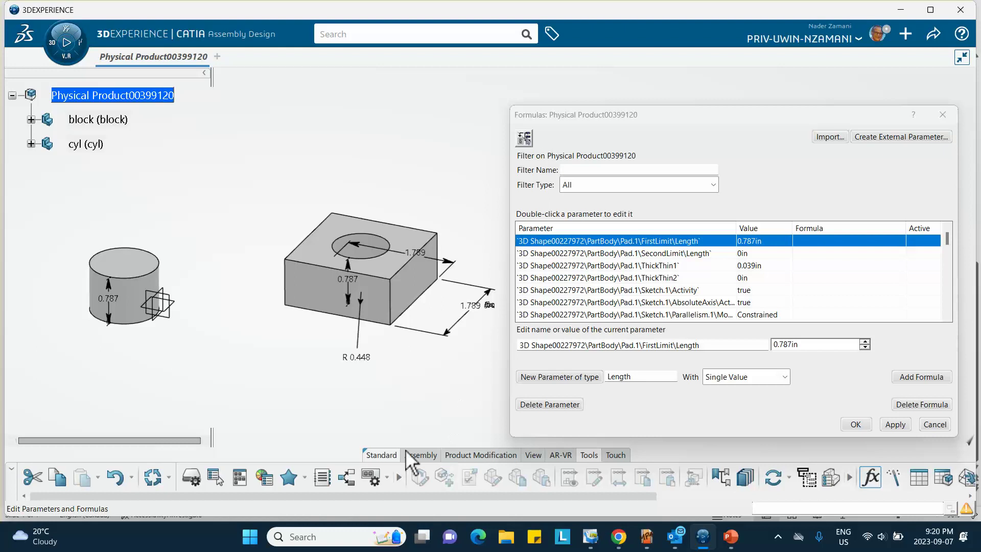
pyautogui.click(367, 357)
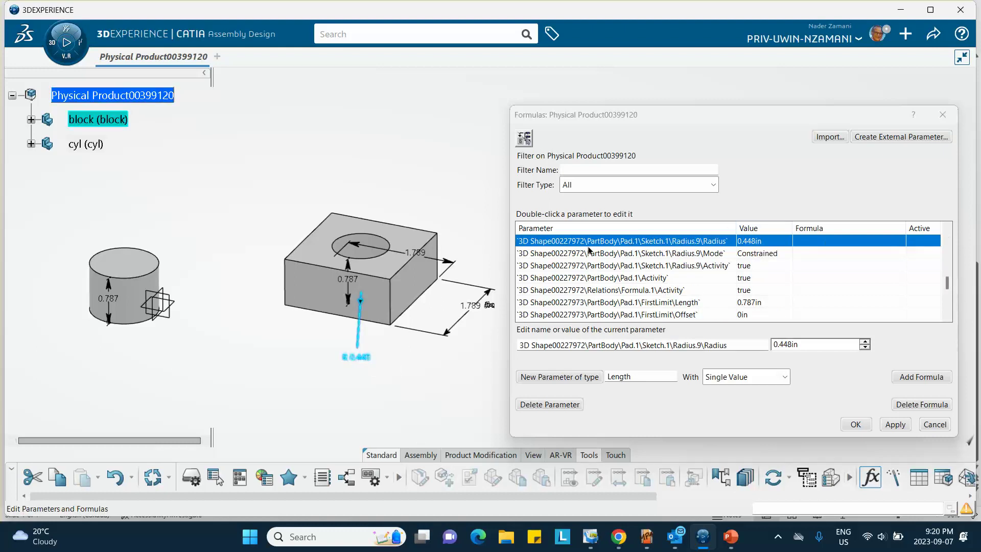
pyautogui.click(727, 343)
pyautogui.moveTo(723, 343); pyautogui.dragTo(519, 338)
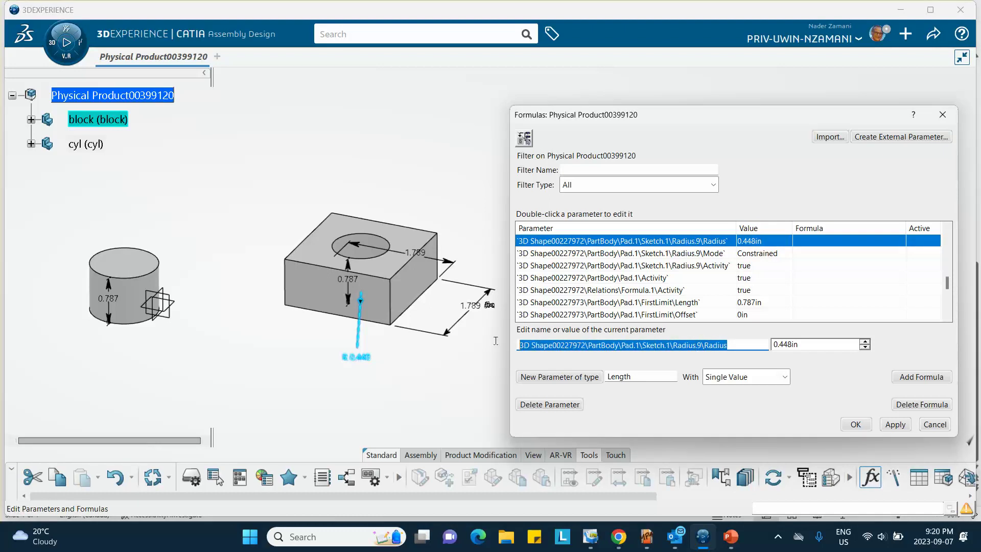
pyautogui.write('R-block')
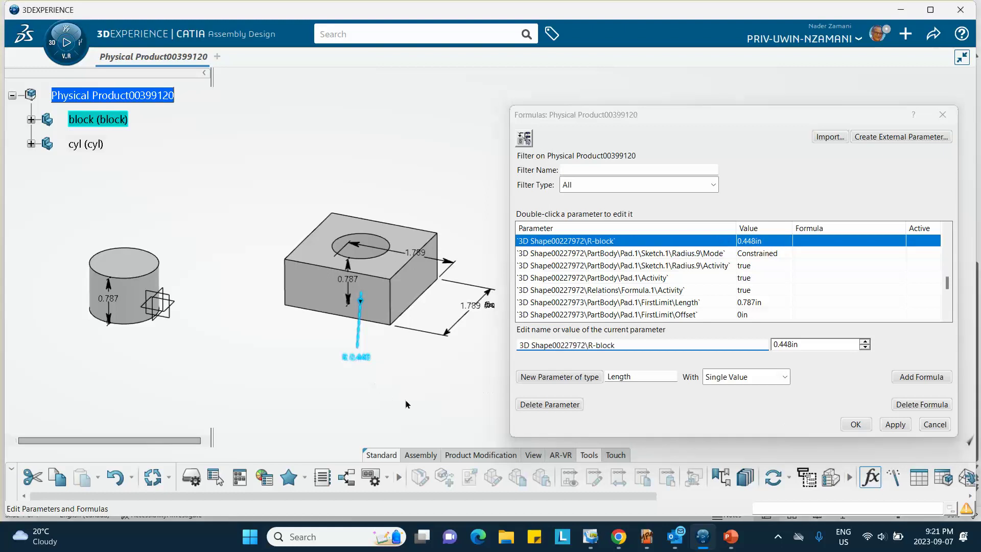
pyautogui.click(895, 424)
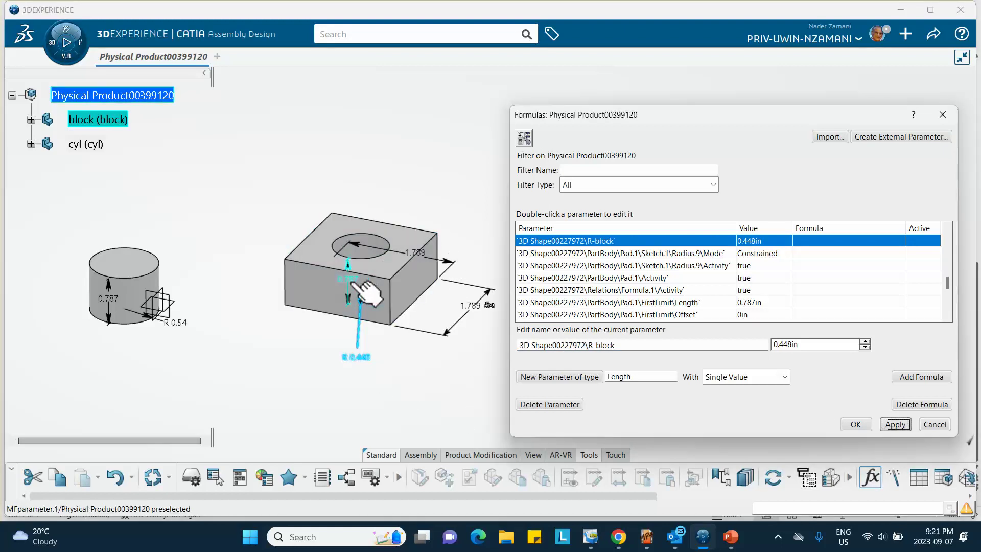
# Rename the block's 1.789 side length parameter to L-block.
pyautogui.click(454, 261)
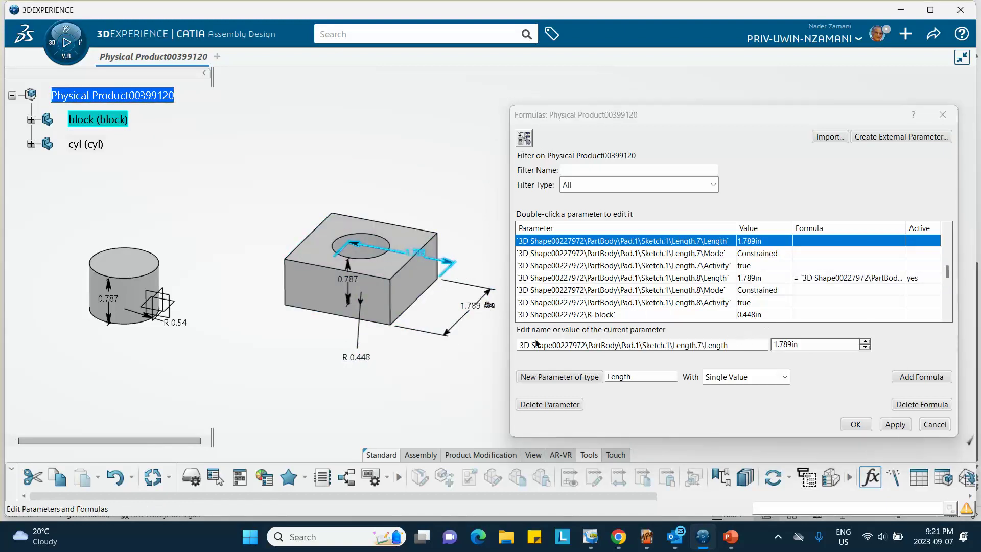
pyautogui.moveTo(735, 345); pyautogui.dragTo(483, 333)
pyautogui.write('L-block')
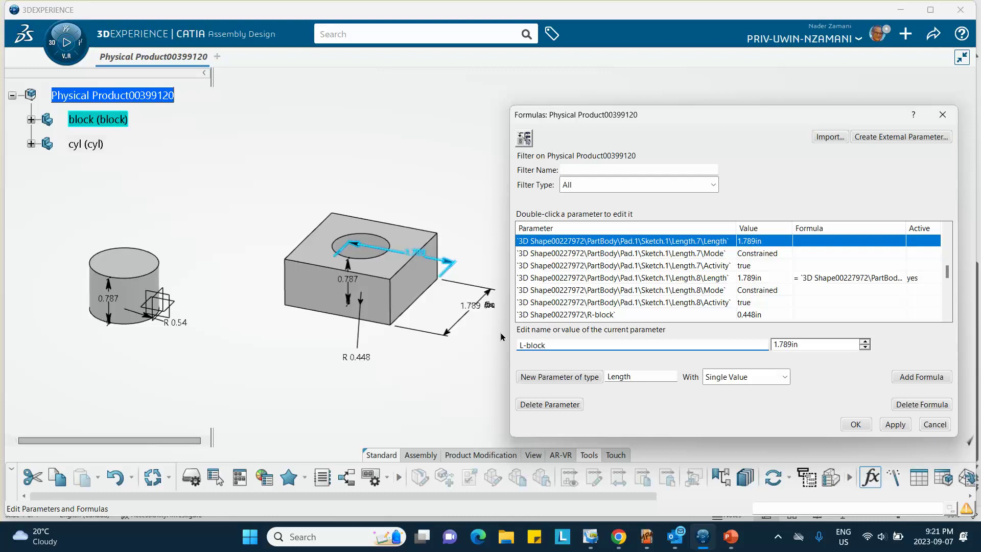
pyautogui.click(895, 425)
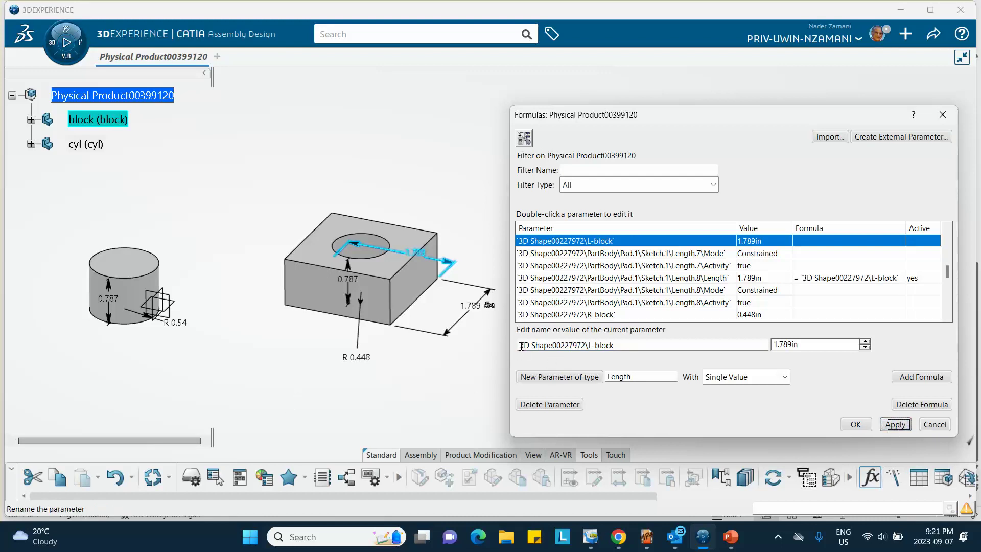
pyautogui.moveTo(586, 343)
# Rename the cylinder's 0.54 in radius parameter to R-cyl in the Formulas dialog.
pyautogui.click(189, 325)
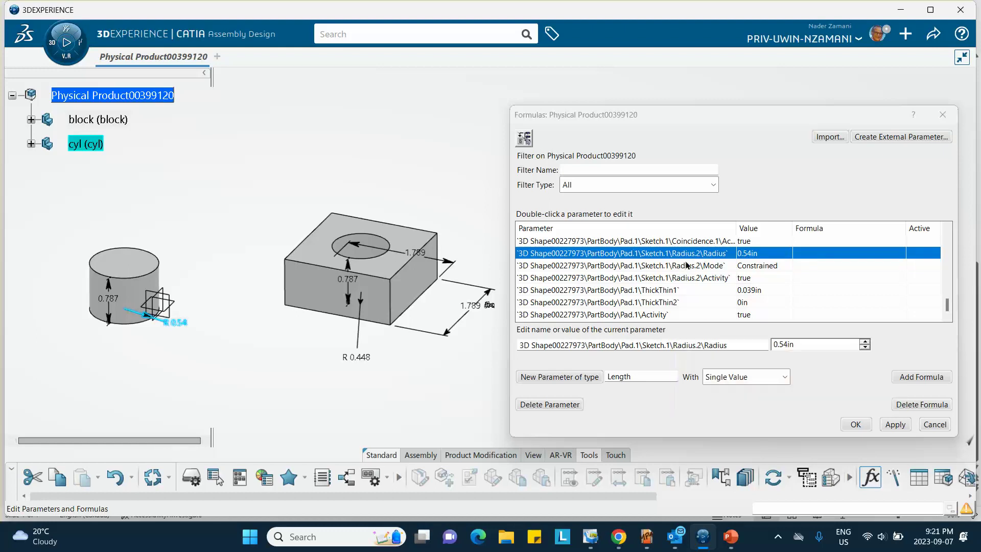
pyautogui.click(726, 345)
pyautogui.moveTo(720, 344); pyautogui.dragTo(514, 343)
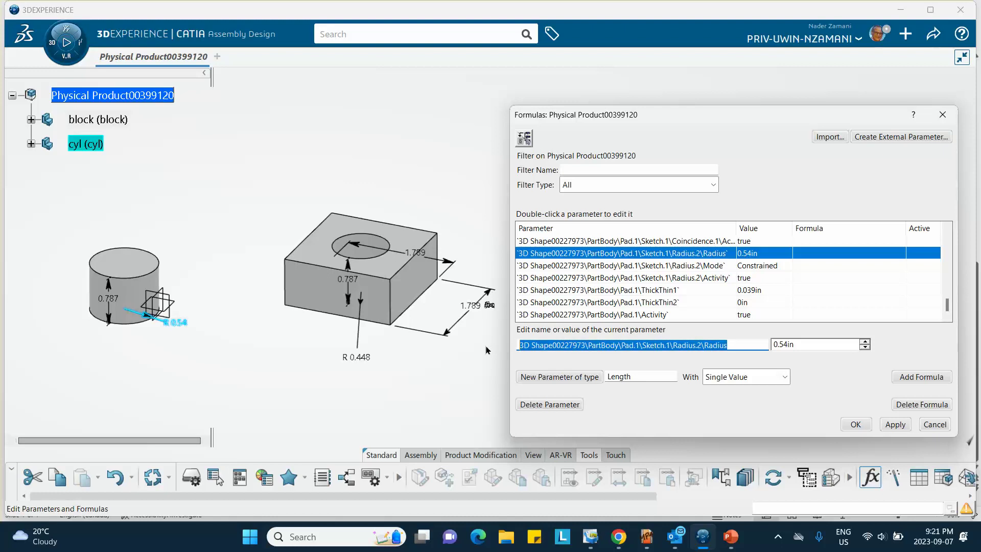
pyautogui.write('R-cyl')
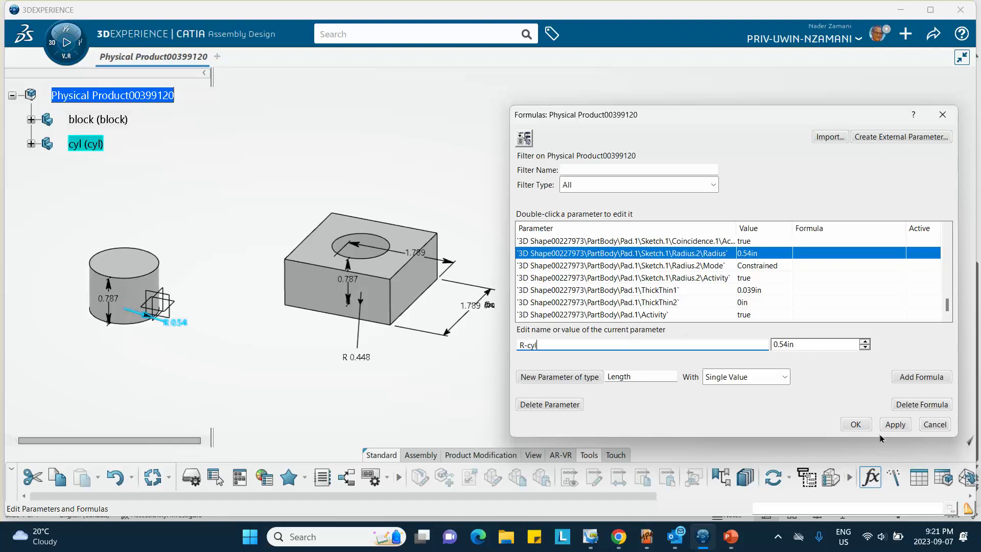
pyautogui.click(893, 427)
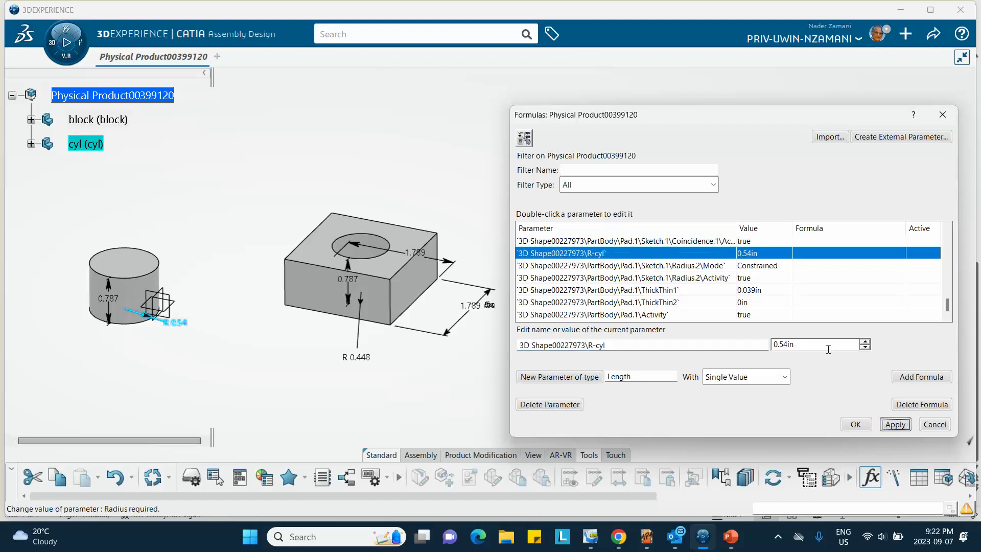
# Filter the Formulas list to Renamed parameters, showing only L-block, R-block and R-cyl.
pyautogui.click(714, 185)
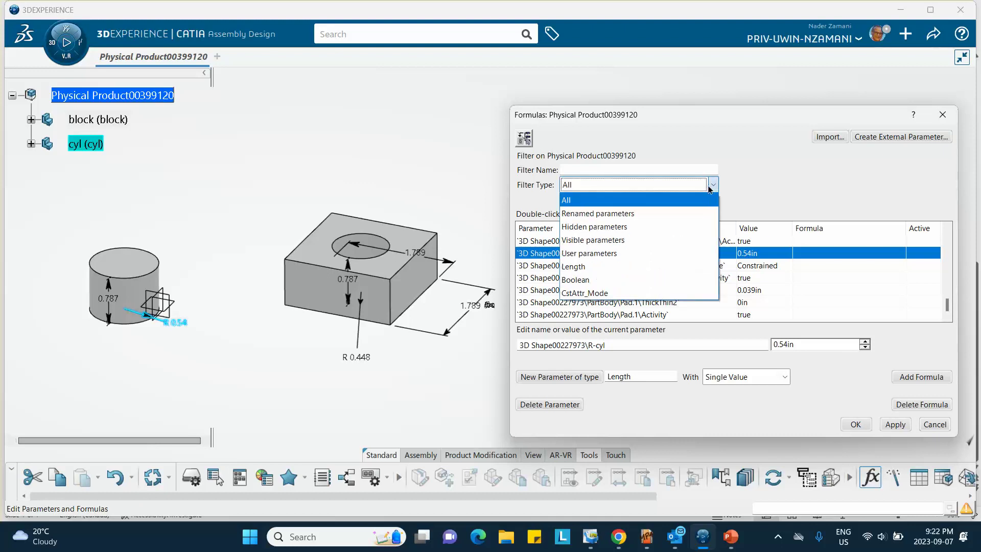
pyautogui.click(689, 209)
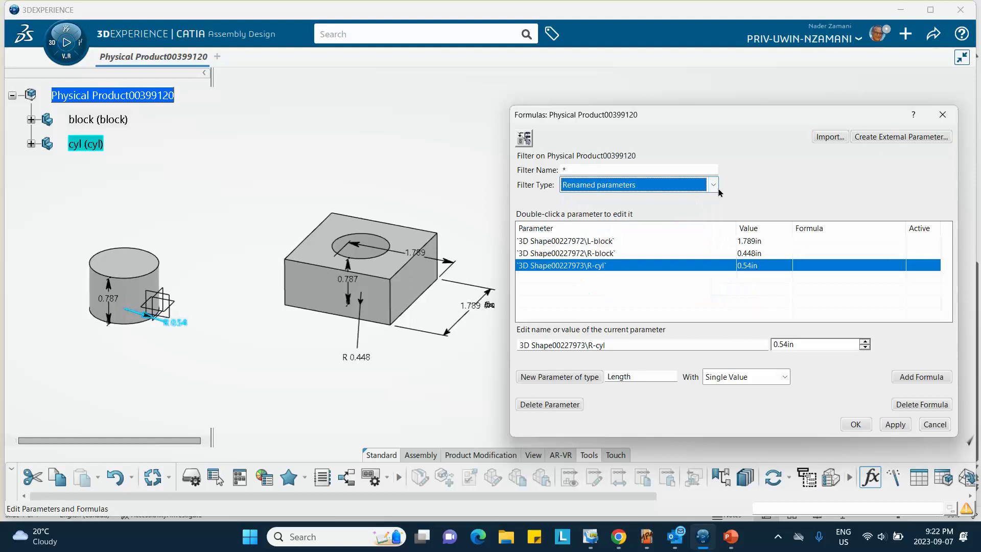
pyautogui.click(609, 305)
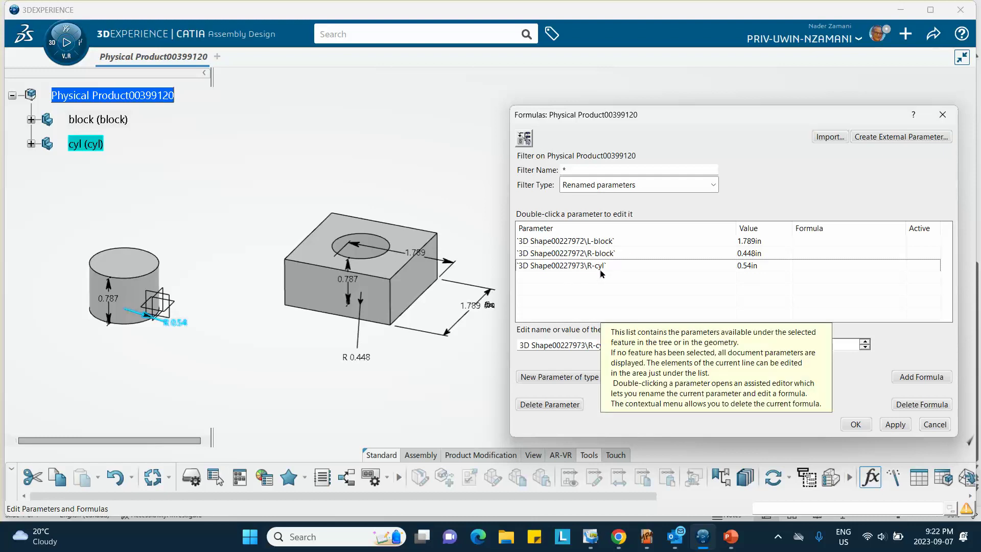
# Close Formulas and add a Knowledge Engineering Specification for a new design table from a pre-existing file.
pyautogui.click(854, 424)
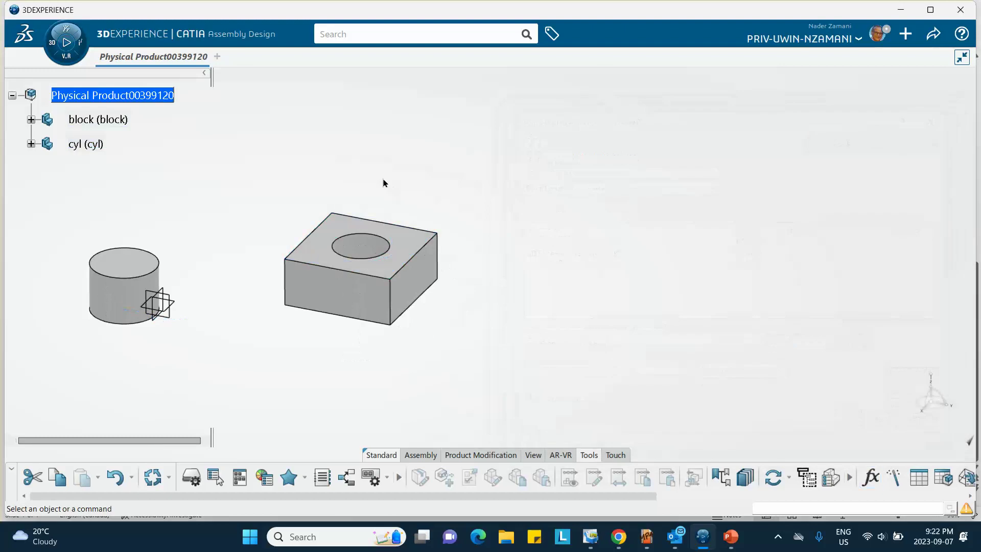
pyautogui.moveTo(200, 171); pyautogui.dragTo(280, 198, button='middle')
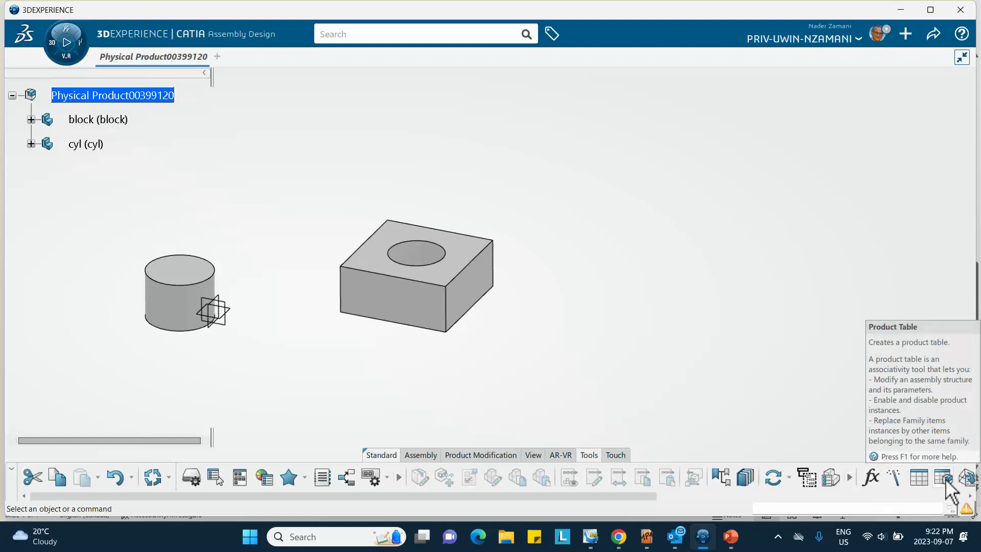
pyautogui.click(918, 475)
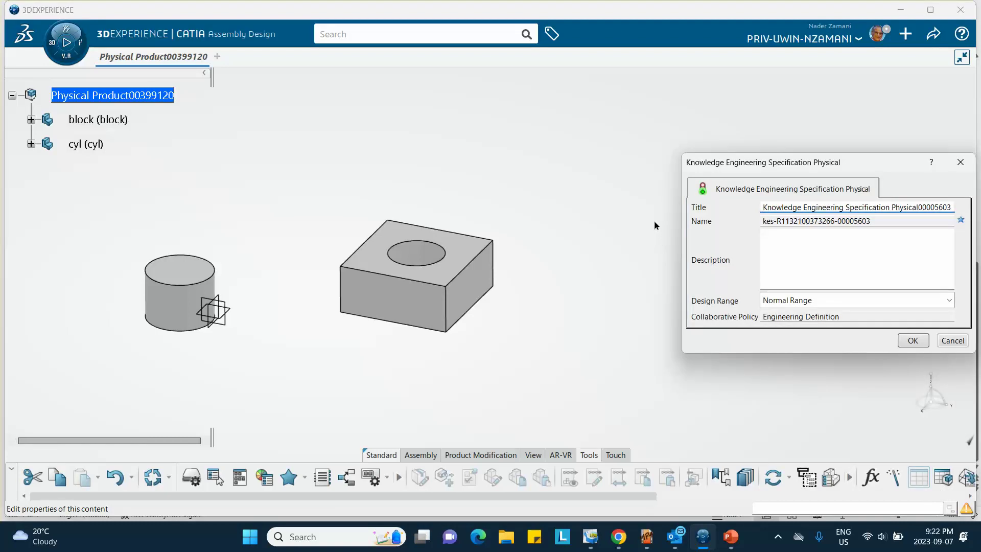
pyautogui.moveTo(770, 162); pyautogui.dragTo(654, 129)
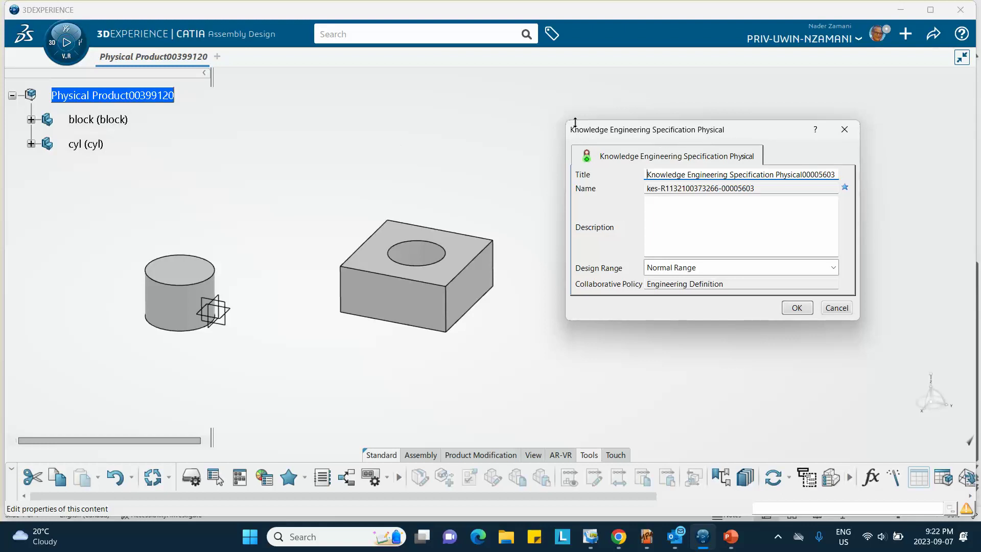
pyautogui.click(797, 308)
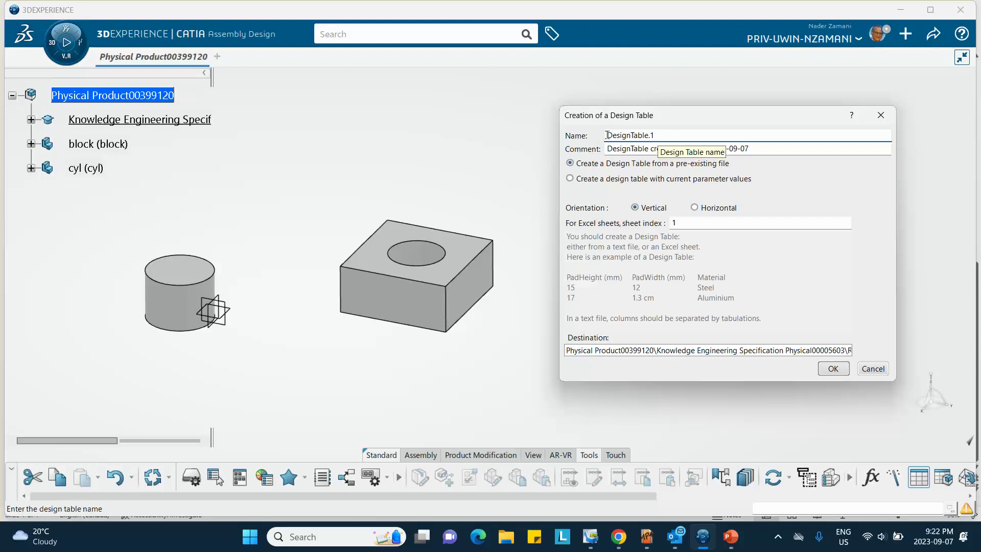
# Import design-table-for-assembly.xlsx from the Desktop as the design table's engineering document.
pyautogui.click(832, 368)
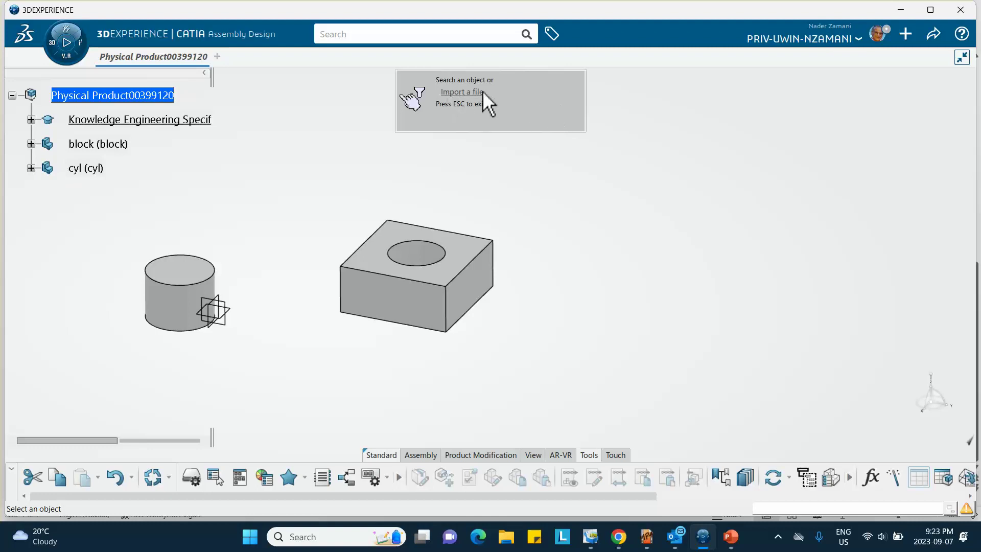
pyautogui.click(467, 92)
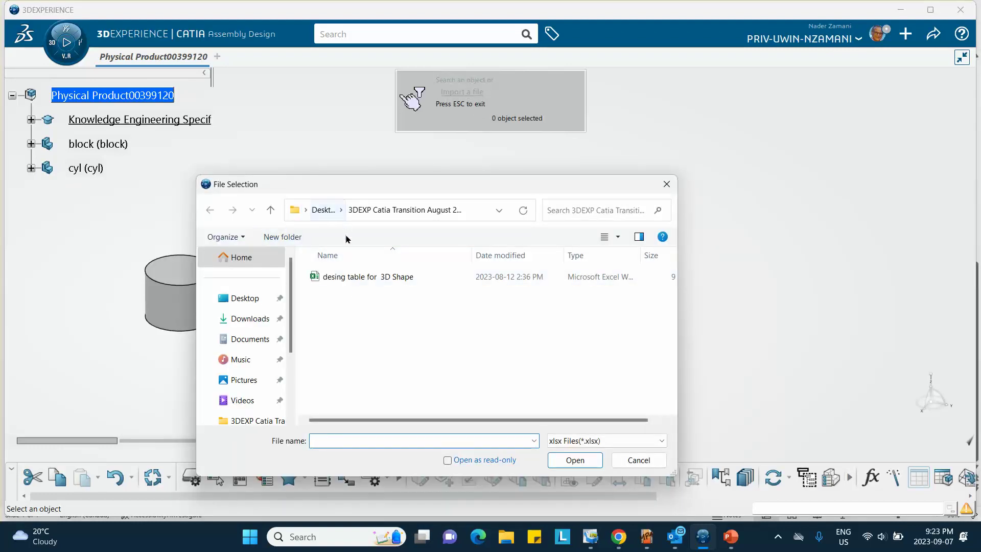
pyautogui.click(238, 297)
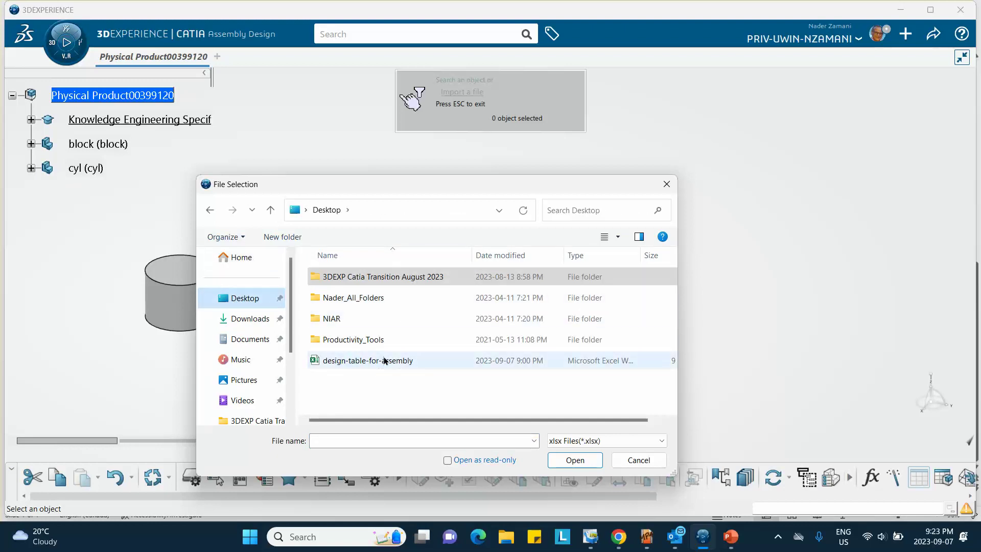
pyautogui.click(343, 361)
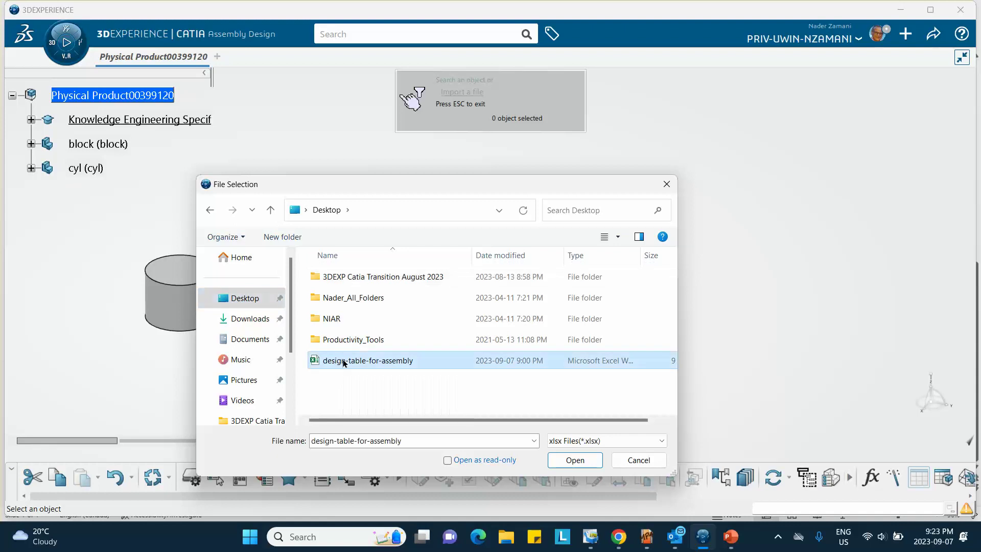
pyautogui.click(573, 461)
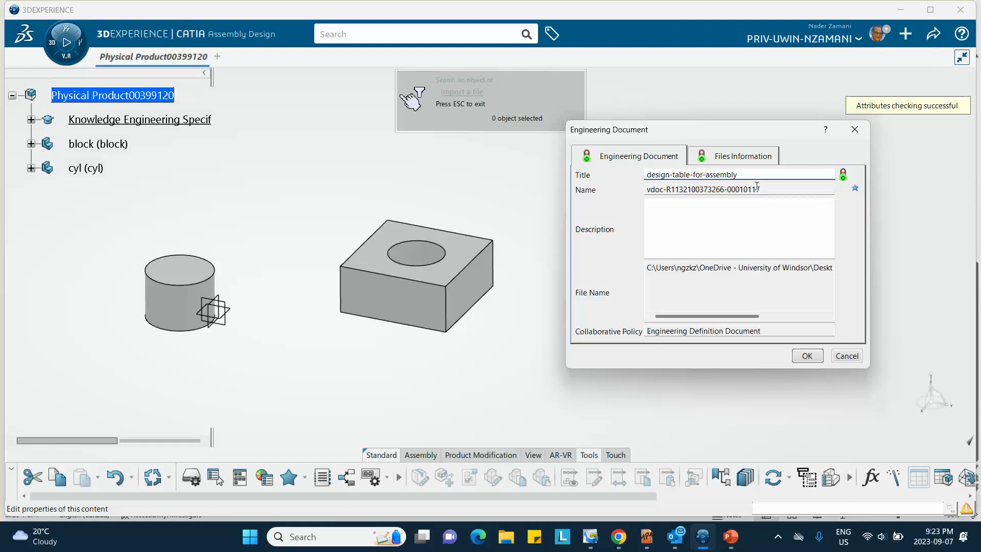
pyautogui.click(808, 357)
pyautogui.click(806, 355)
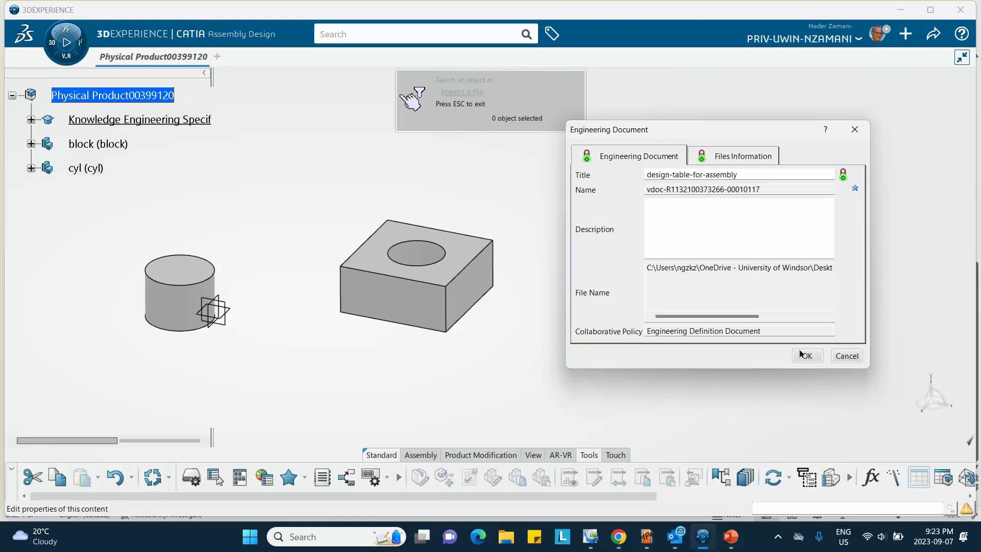
pyautogui.click(800, 353)
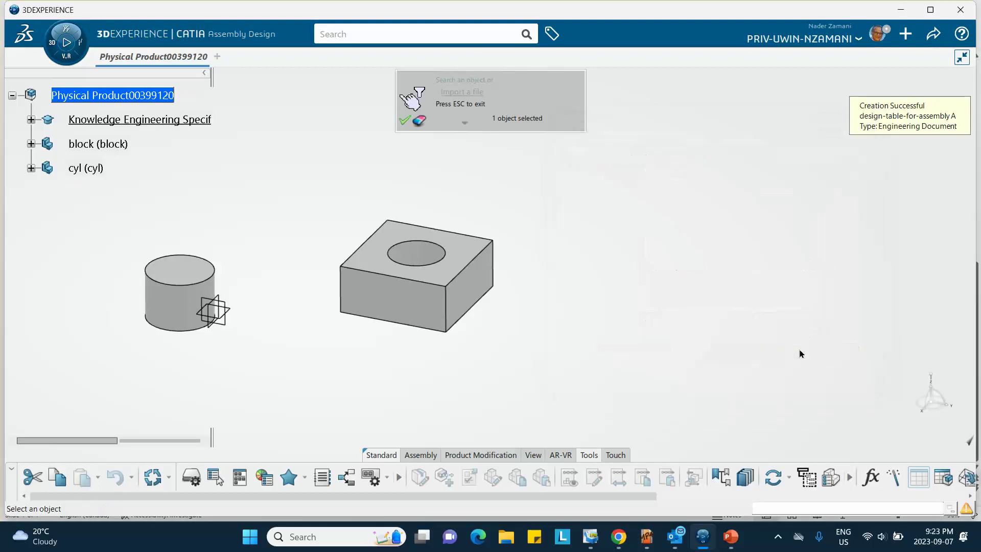
# Create DesignTable.1, automatically associating its columns with same-named parameters.
pyautogui.click(404, 123)
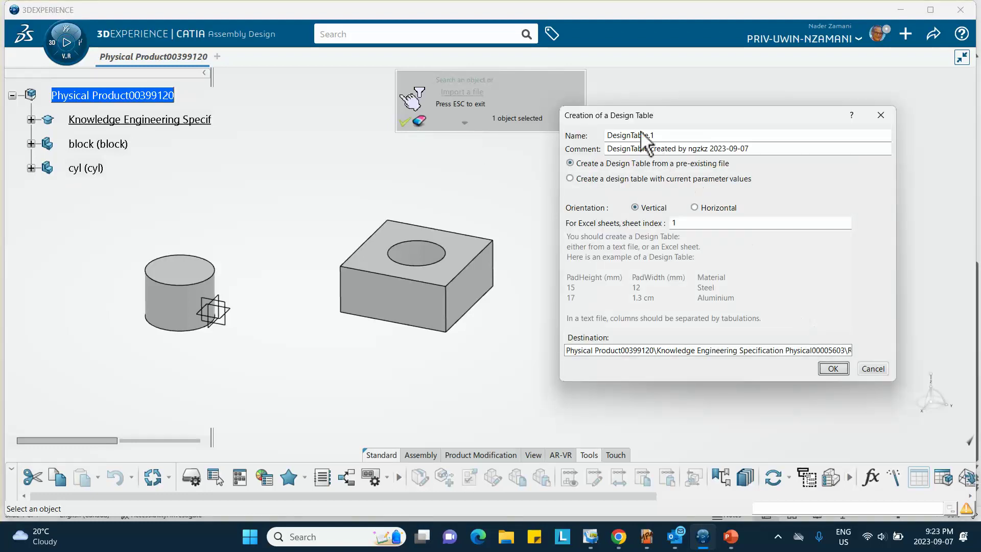
pyautogui.press('Return')
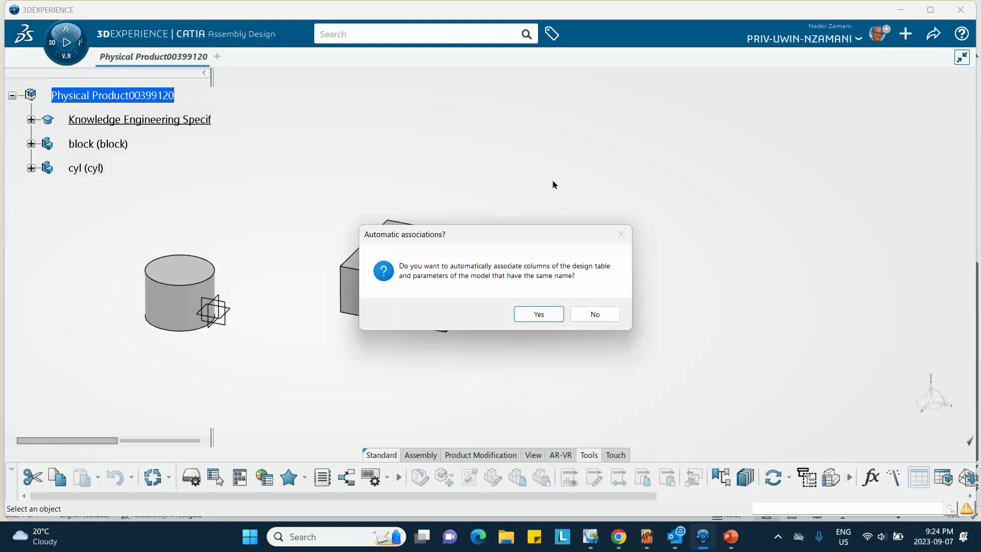
pyautogui.click(538, 314)
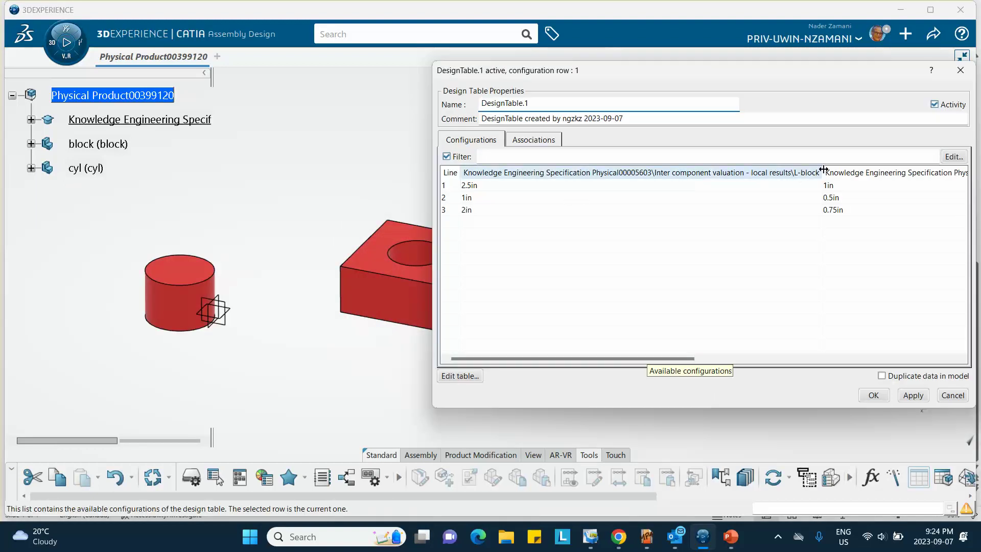
# Resize the table columns and dialog so all three configurations are readable.
pyautogui.moveTo(822, 170); pyautogui.dragTo(499, 158)
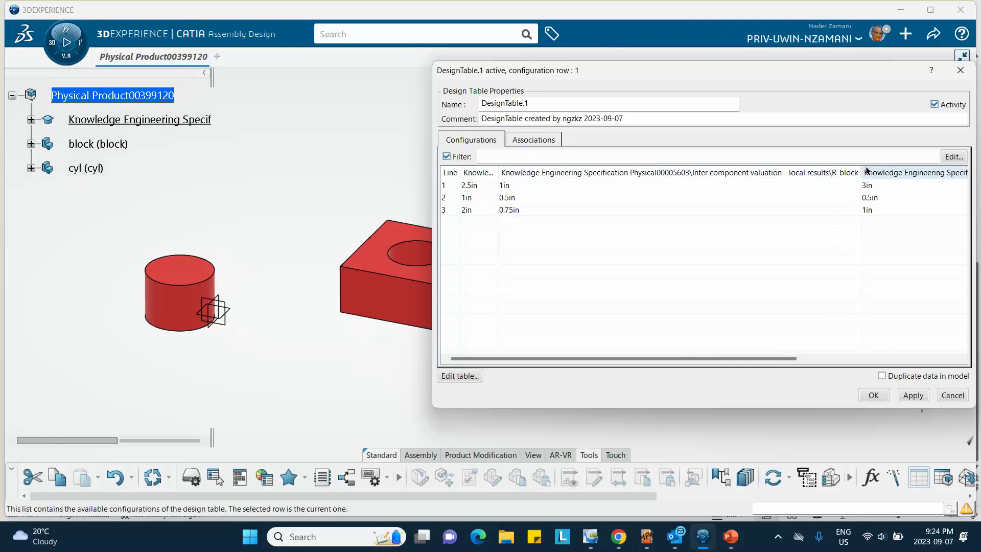
pyautogui.moveTo(863, 166); pyautogui.dragTo(540, 173)
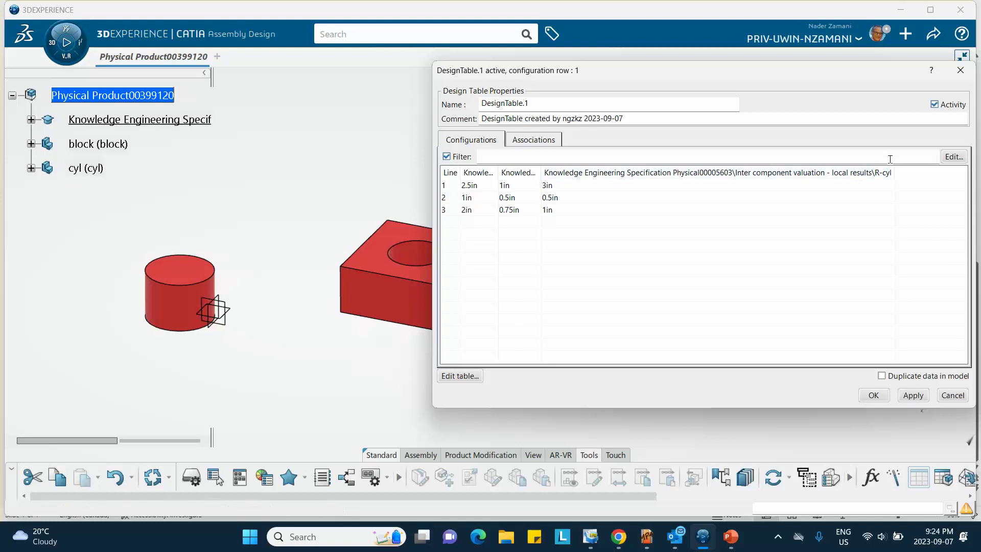
pyautogui.moveTo(892, 171); pyautogui.dragTo(600, 173)
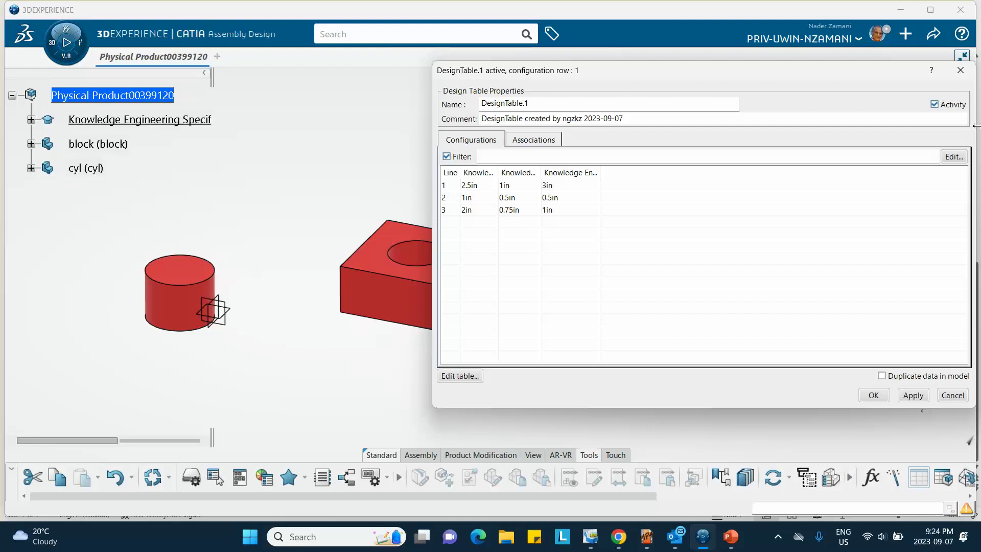
pyautogui.moveTo(975, 126); pyautogui.dragTo(678, 147)
pyautogui.moveTo(660, 81); pyautogui.dragTo(792, 88)
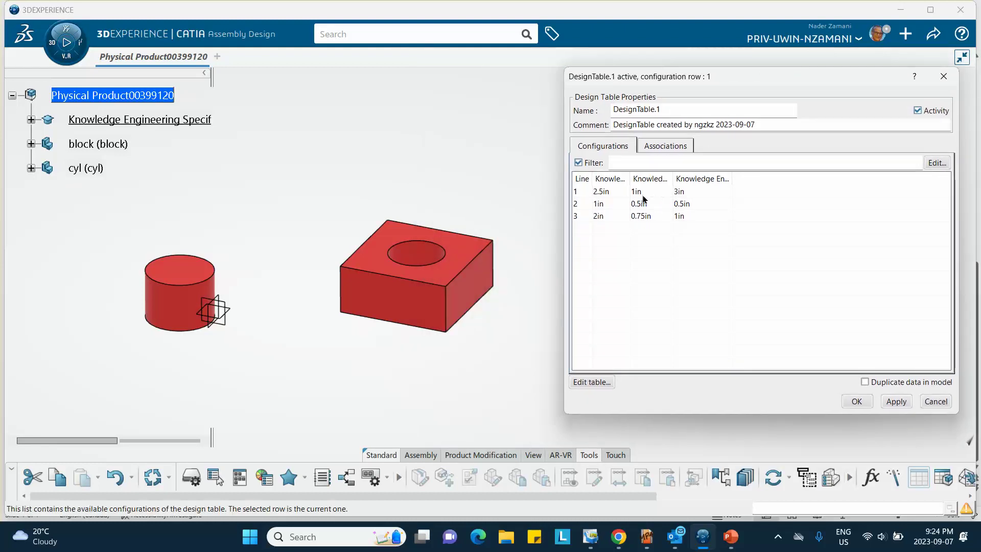
# Apply configuration row 1 to the assembly.
pyautogui.click(627, 192)
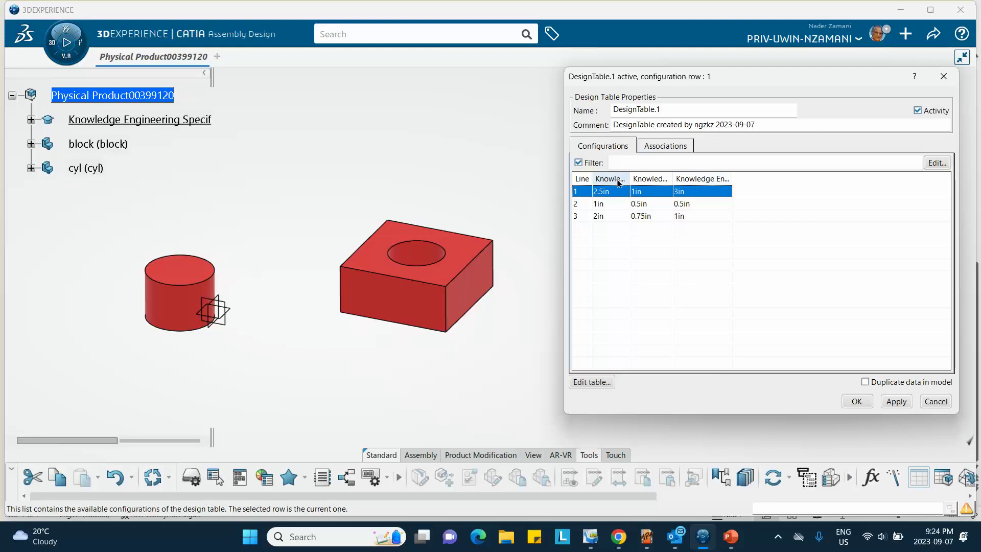
pyautogui.click(895, 402)
pyautogui.click(318, 382)
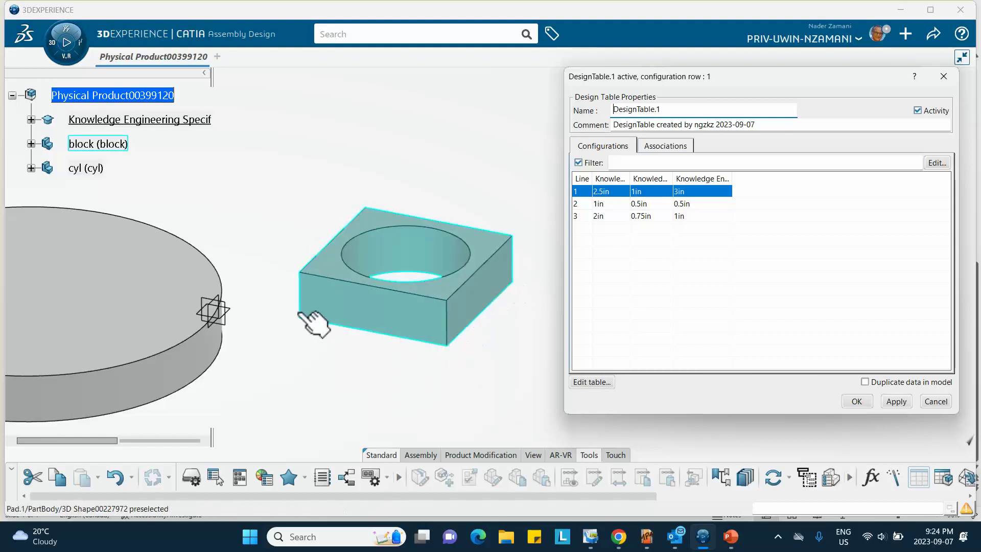
# Apply configuration row 2 (1/0.5/0.5 in) and close the design table.
pyautogui.click(663, 204)
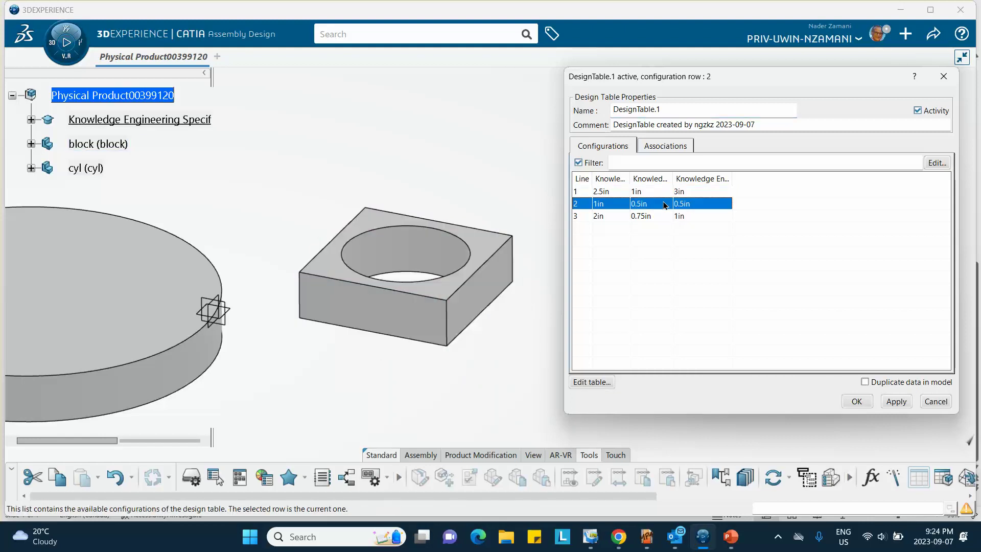
pyautogui.click(896, 401)
pyautogui.click(740, 309)
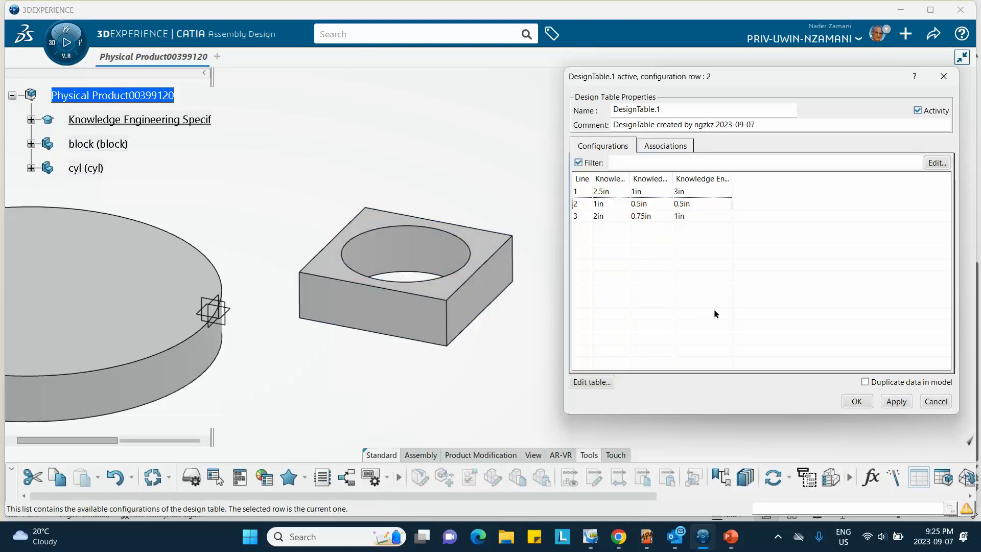
pyautogui.press('Return')
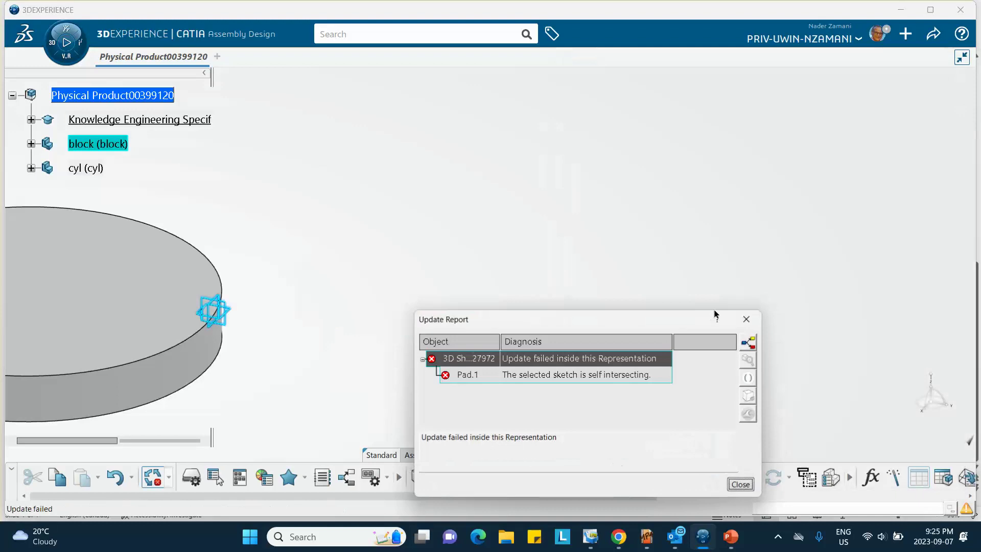
# Close the Update Report flagging Pad.1's self-intersecting sketch.
pyautogui.click(740, 485)
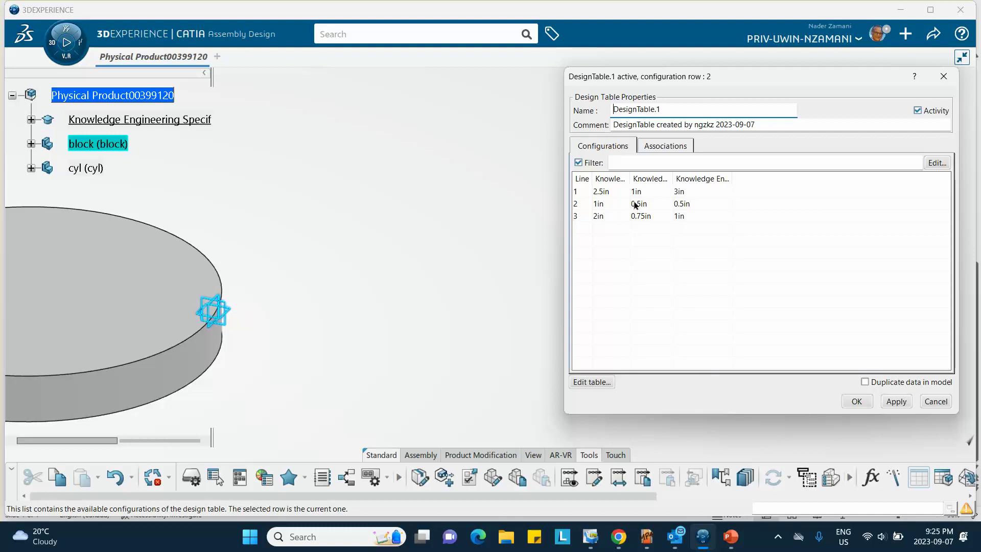
# Change configuration 2's L-block value in cell A3 to 1.2, save and close Excel.
pyautogui.click(593, 384)
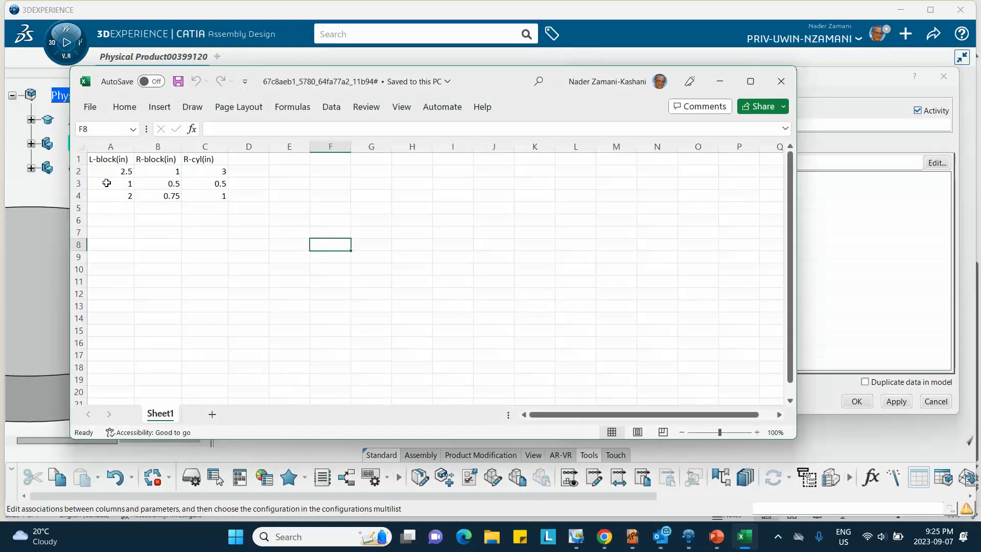
pyautogui.click(115, 183)
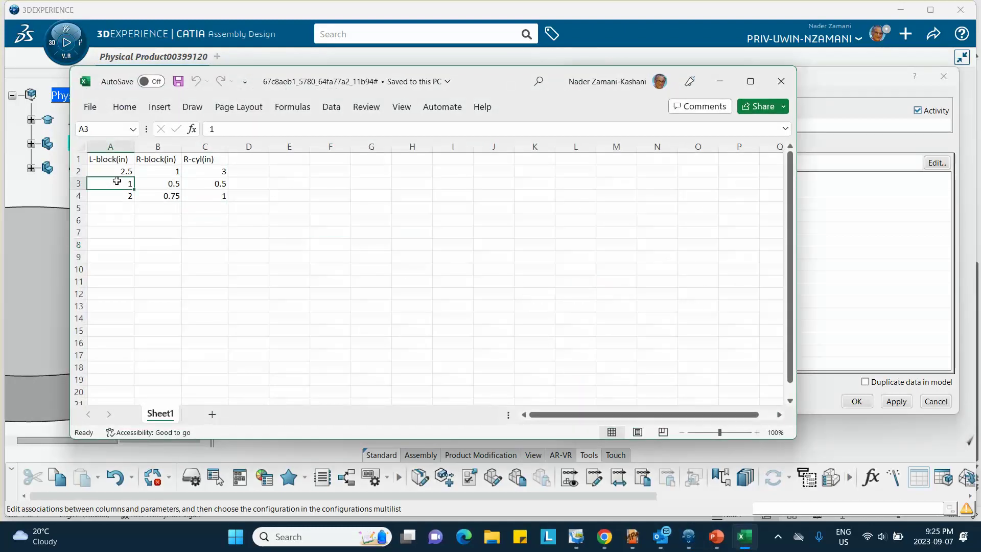
pyautogui.click(215, 128)
pyautogui.write('.')
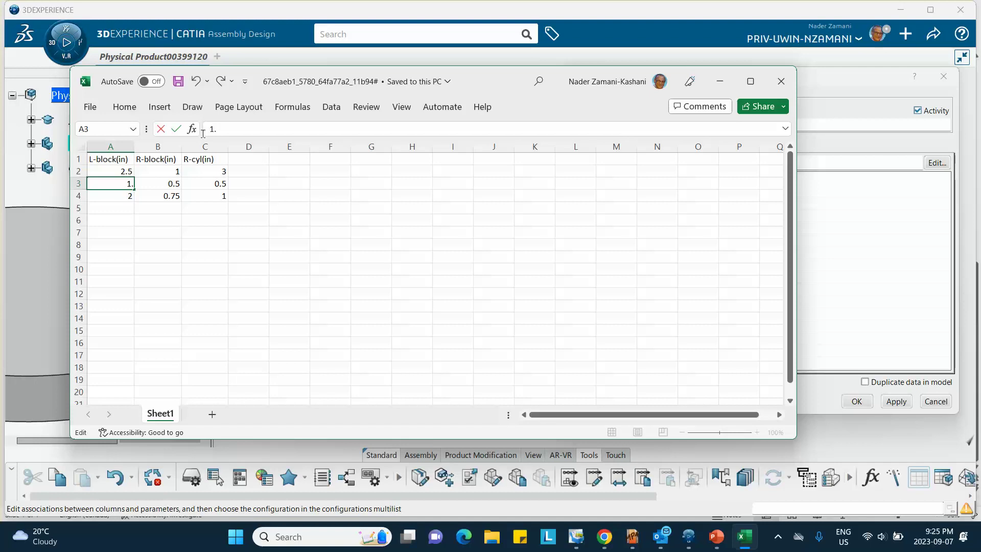
pyautogui.write('2')
pyautogui.click(178, 81)
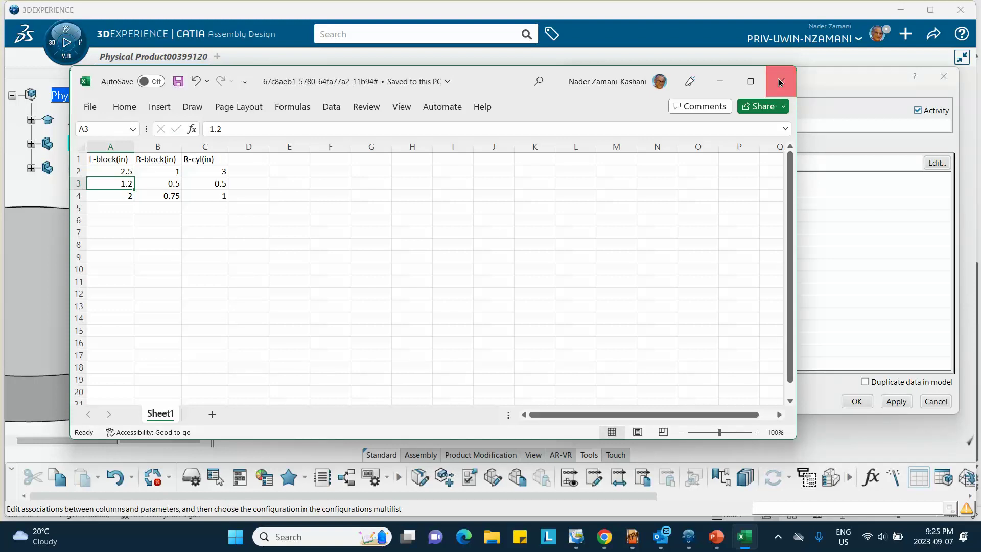
pyautogui.click(779, 82)
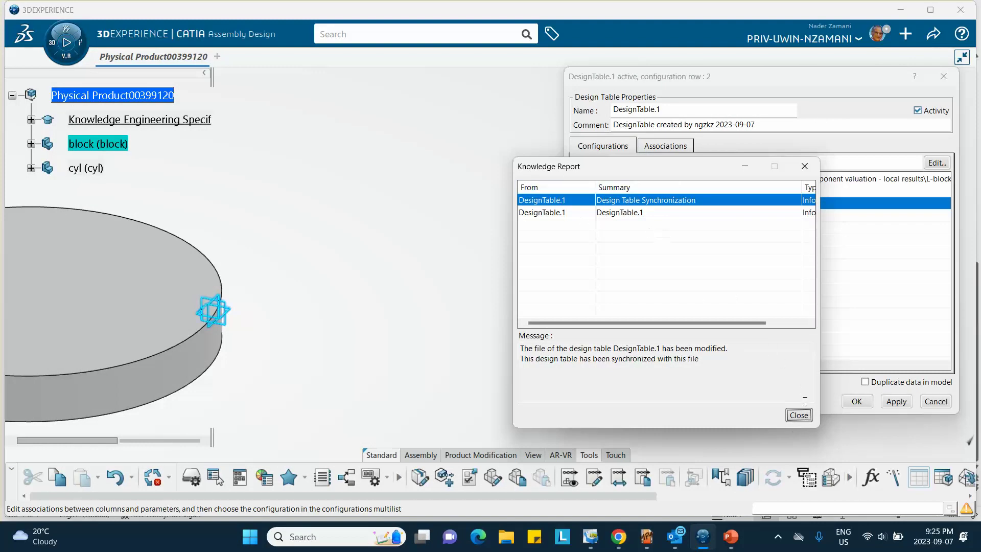
# Dismiss the synchronization report and resize the DesignTable.1 columns and window.
pyautogui.click(799, 415)
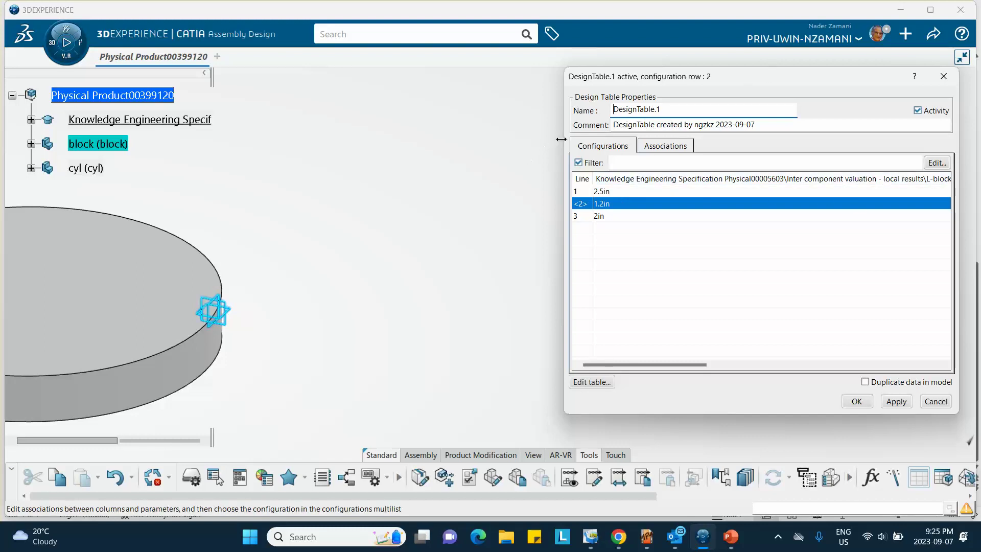
pyautogui.moveTo(562, 139); pyautogui.dragTo(302, 139)
pyautogui.moveTo(695, 178); pyautogui.dragTo(389, 178)
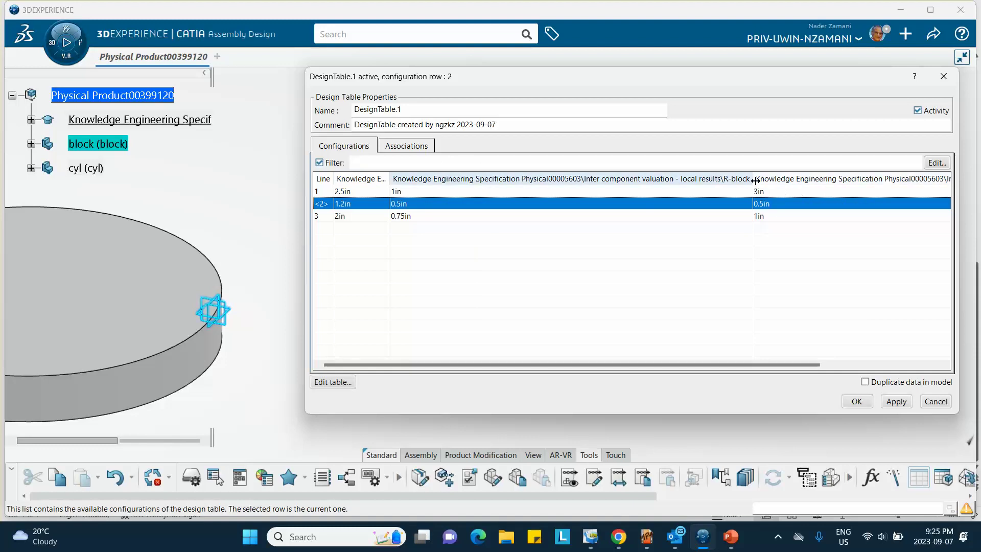
pyautogui.moveTo(755, 180); pyautogui.dragTo(455, 179)
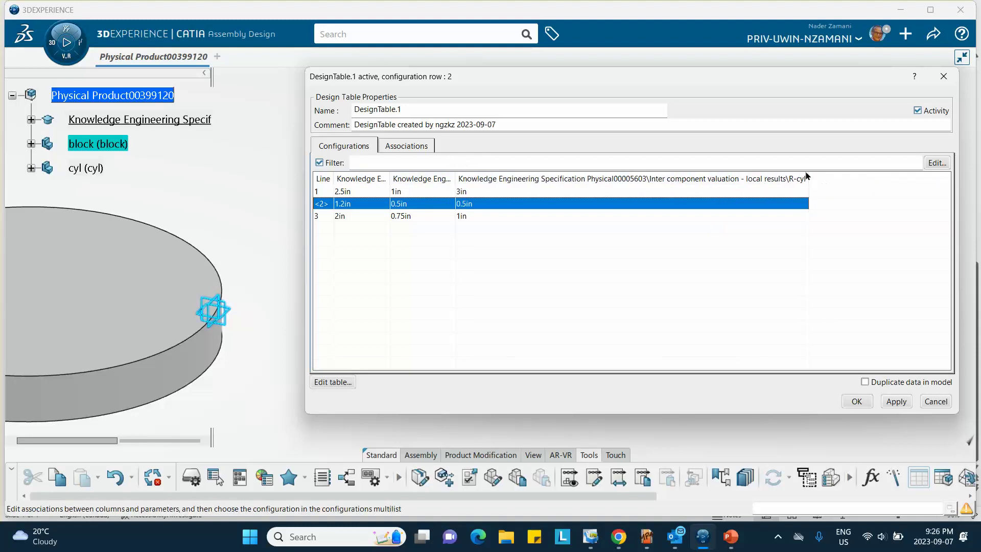
pyautogui.moveTo(806, 175); pyautogui.dragTo(521, 176)
pyautogui.moveTo(963, 110); pyautogui.dragTo(683, 106)
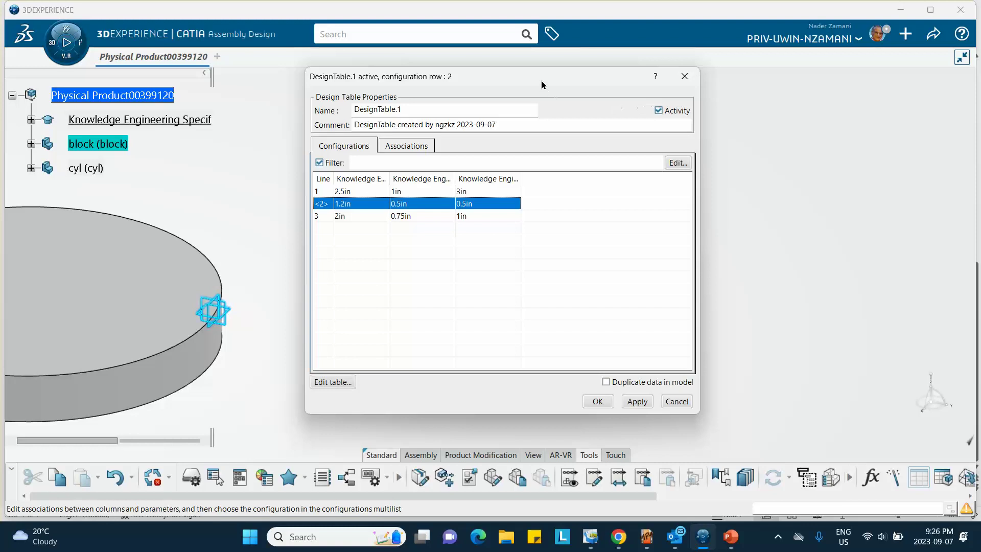
pyautogui.moveTo(542, 84); pyautogui.dragTo(830, 101)
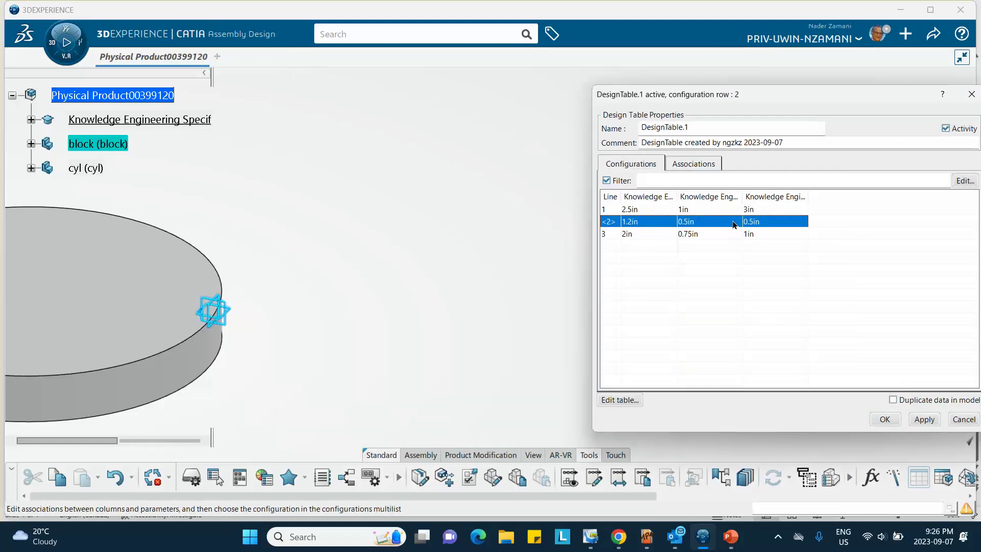
# Apply configuration row 2 (1.2/0.5/0.5 in) to the assembly.
pyautogui.click(718, 210)
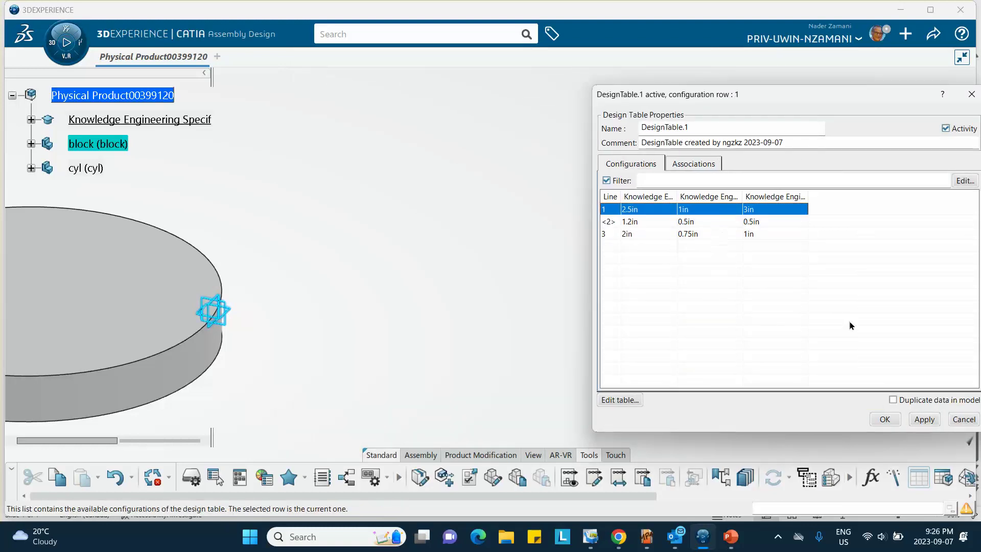
pyautogui.click(728, 226)
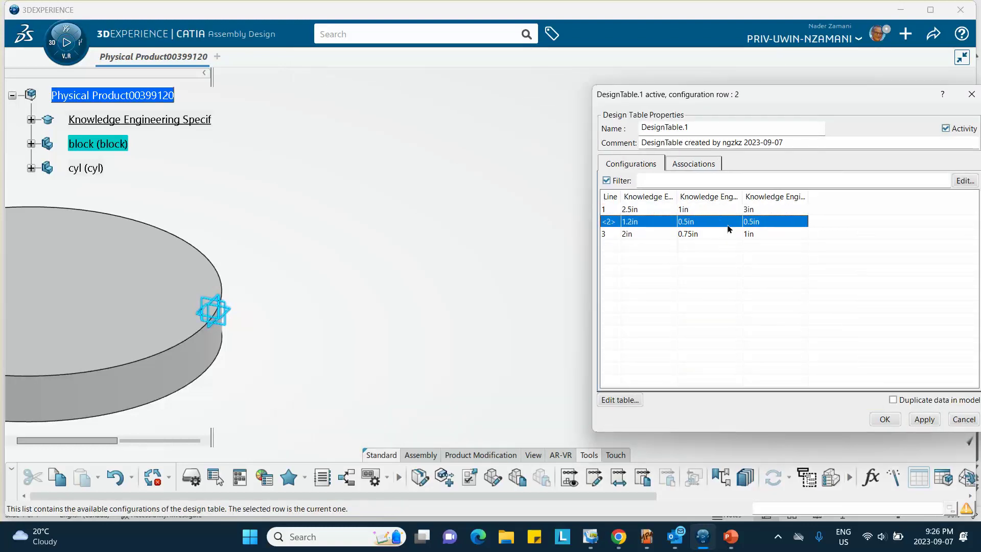
pyautogui.click(924, 420)
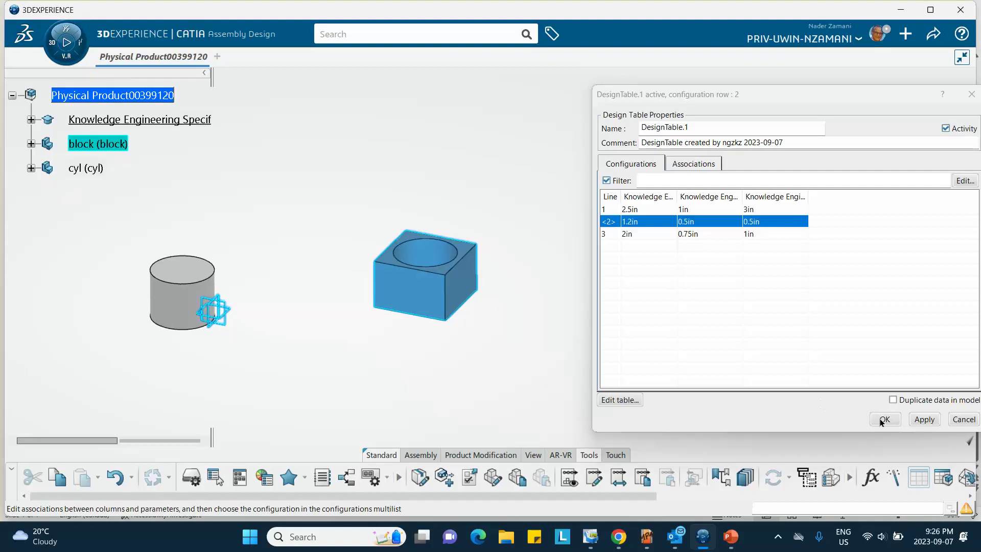
# Select configuration row 3, close the design table and dismiss the Knowledge Report.
pyautogui.click(659, 234)
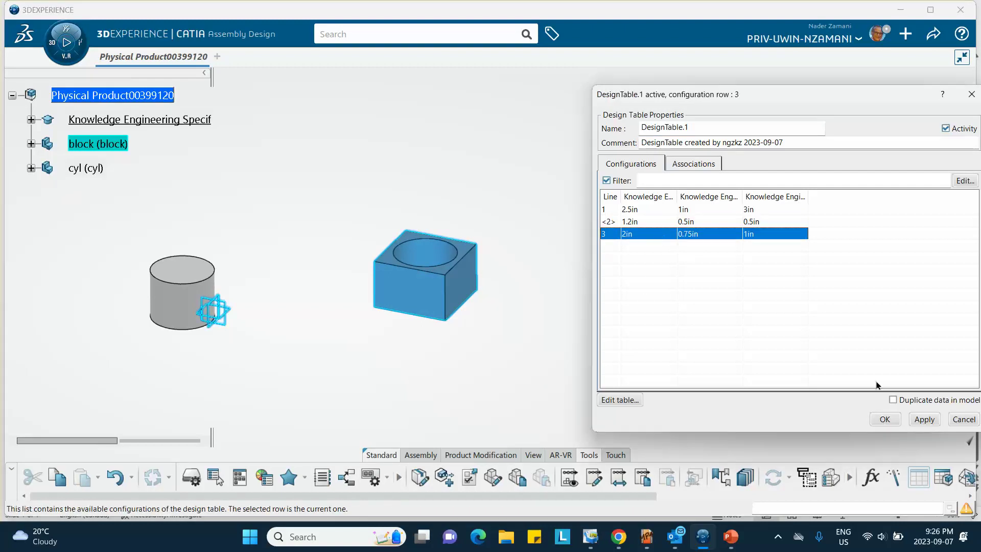
pyautogui.click(884, 419)
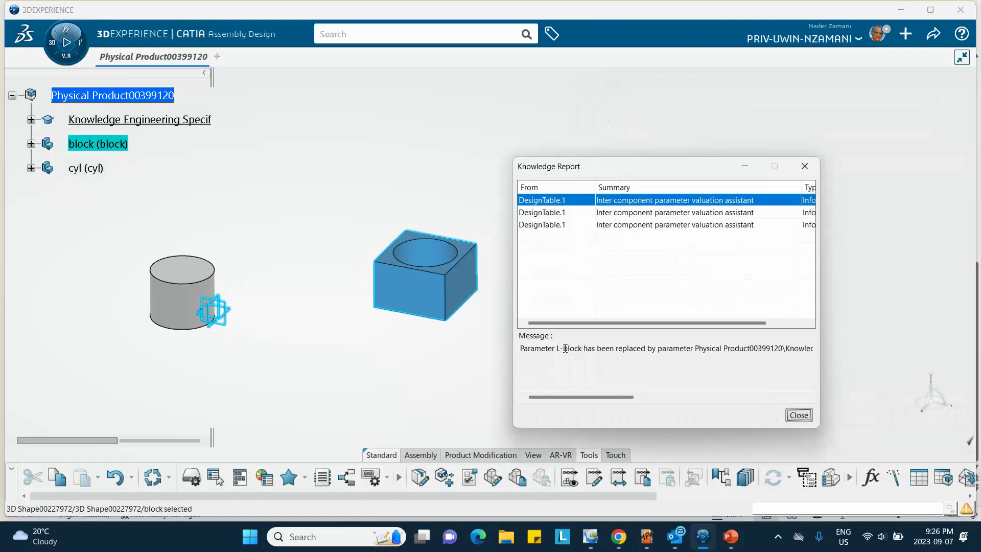
pyautogui.click(798, 414)
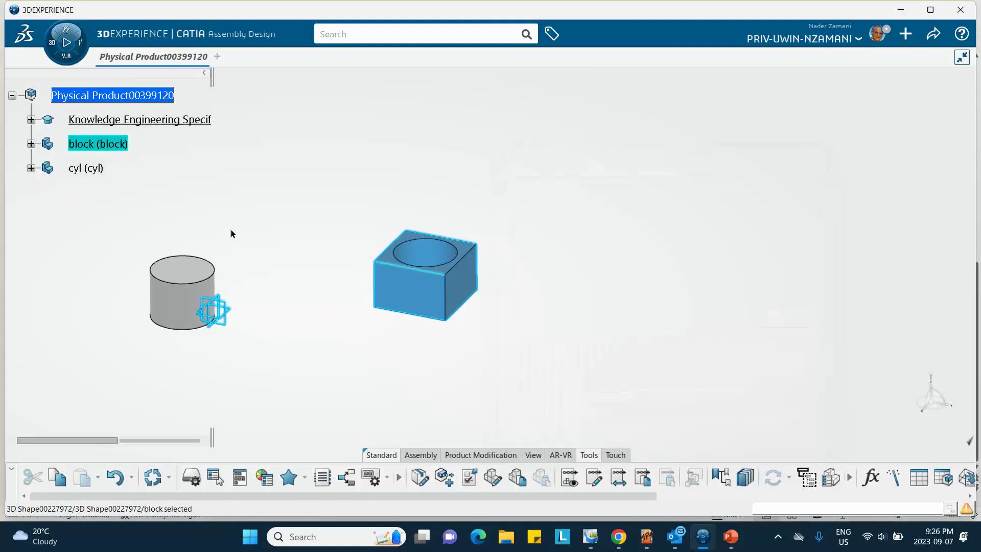
# Expand the specification tree to inspect L-block, R-block, R-cyl and DesignTable.1 under Relations.
pyautogui.click(31, 120)
pyautogui.click(49, 168)
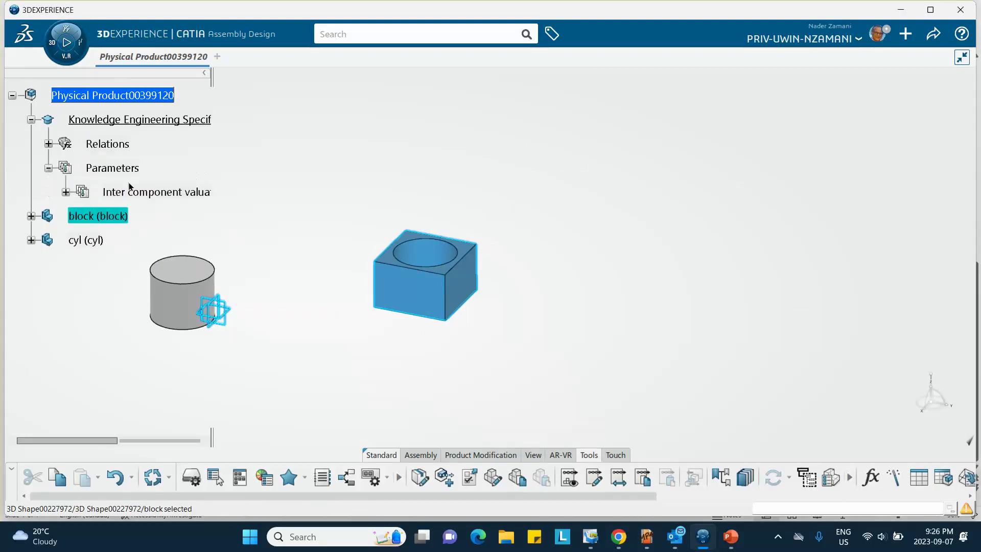
pyautogui.click(66, 192)
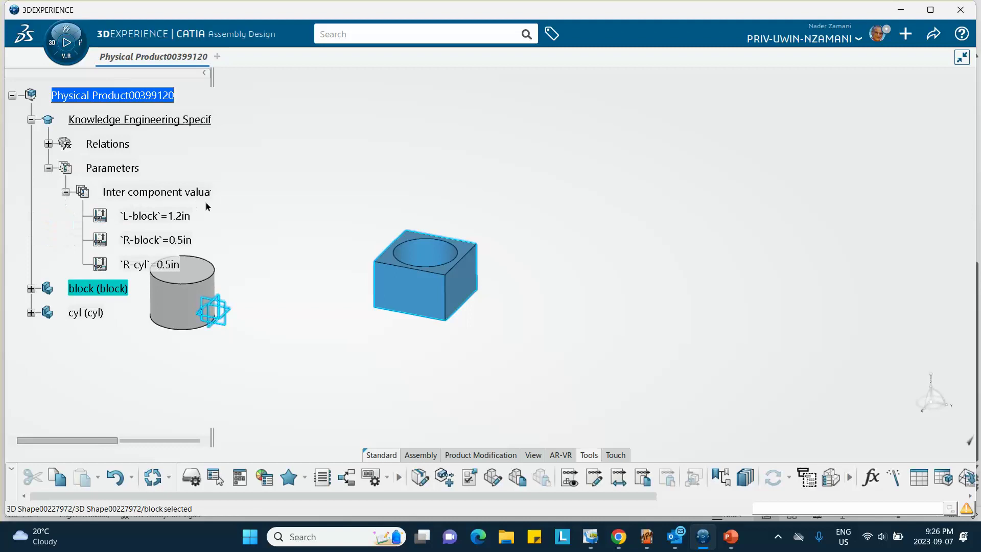
pyautogui.click(65, 192)
pyautogui.click(48, 168)
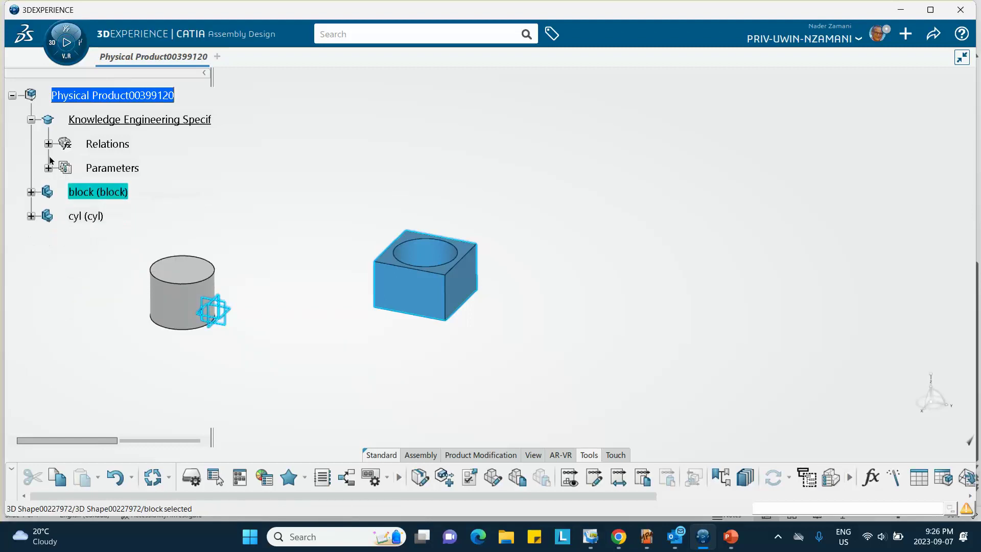
pyautogui.click(48, 144)
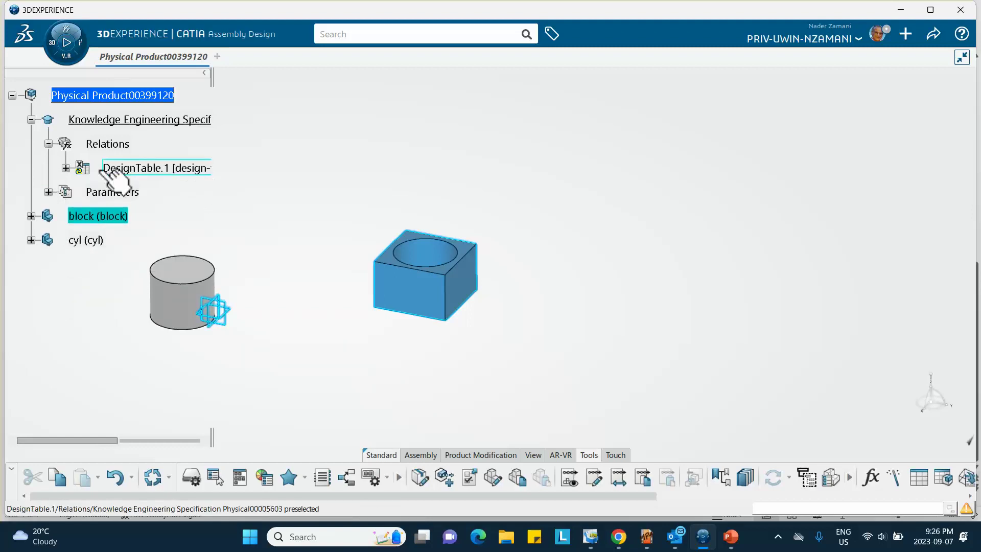
pyautogui.click(48, 192)
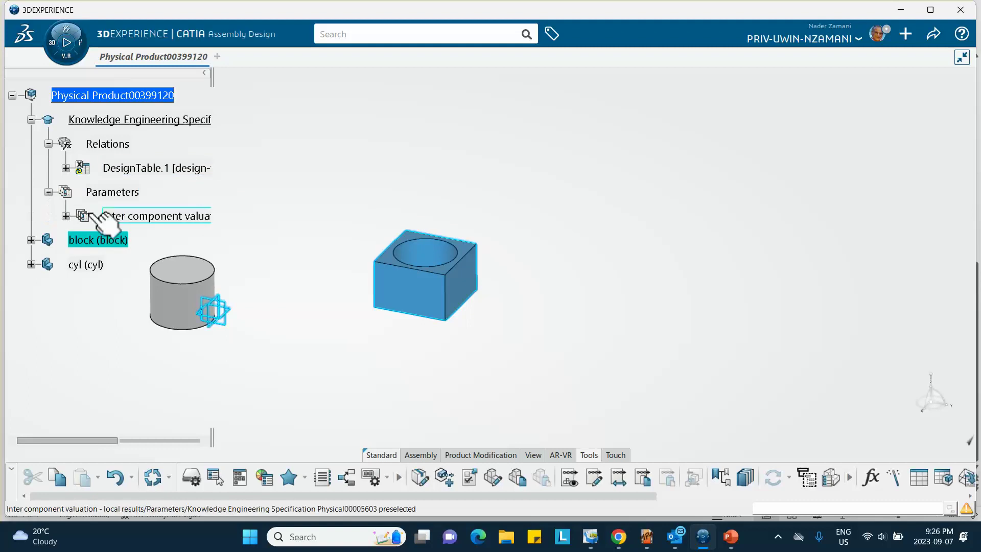
pyautogui.click(65, 216)
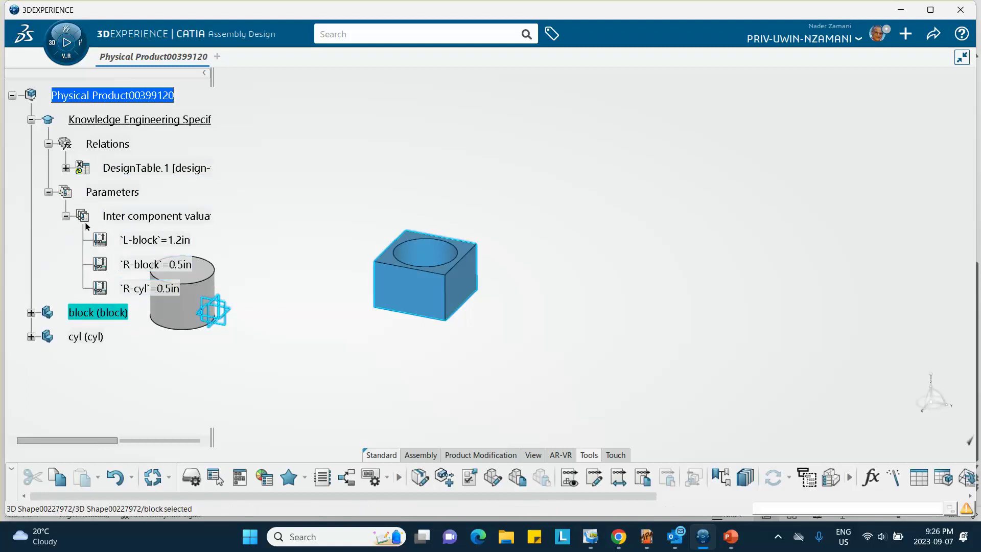
pyautogui.click(49, 192)
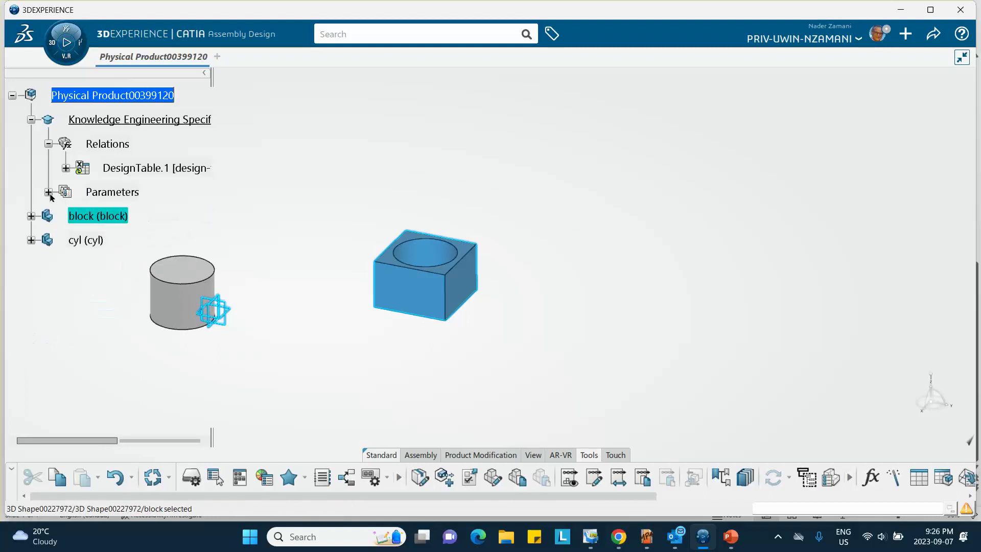
# Reopen DesignTable.1 and resize its columns and window to uncover the model.
pyautogui.doubleClick(159, 171)
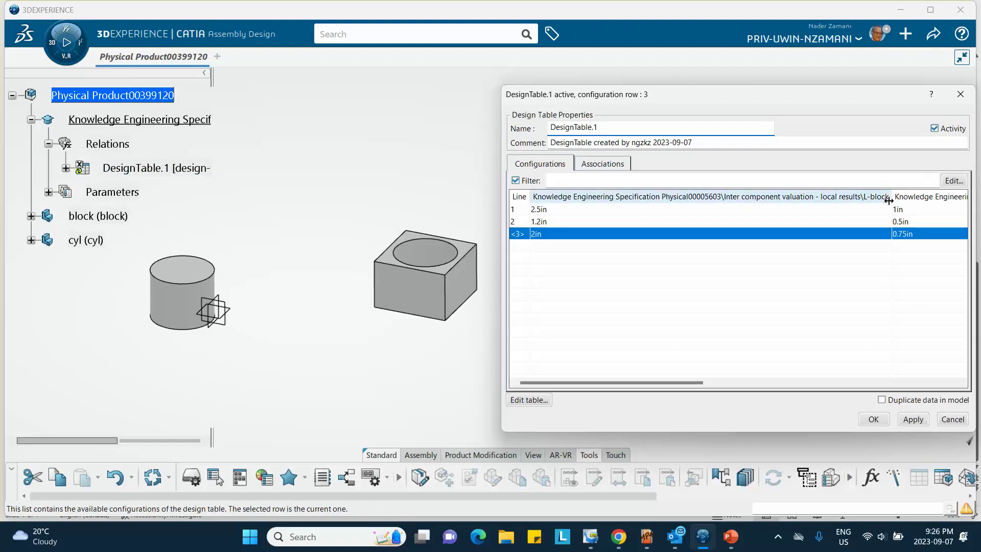
pyautogui.moveTo(889, 197); pyautogui.dragTo(593, 197)
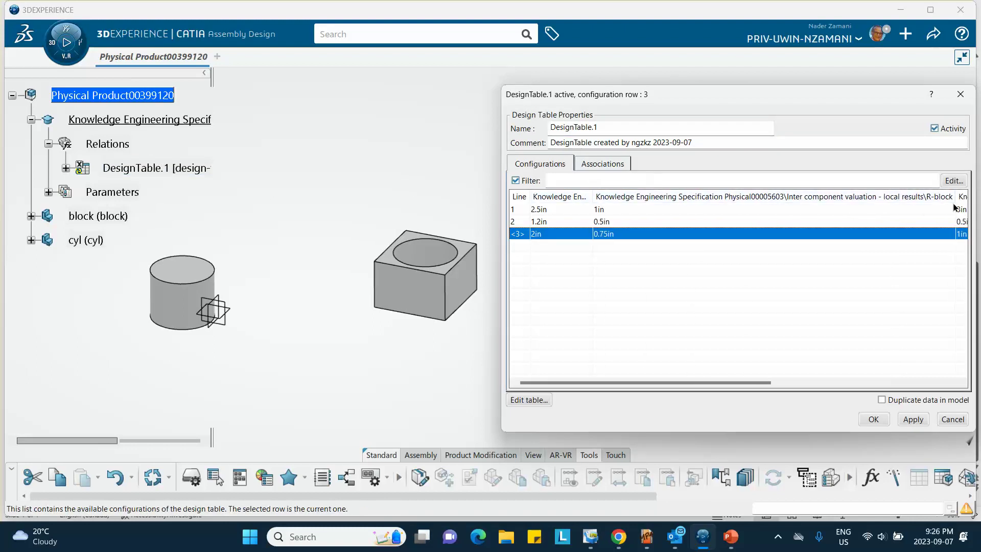
pyautogui.moveTo(952, 196); pyautogui.dragTo(657, 197)
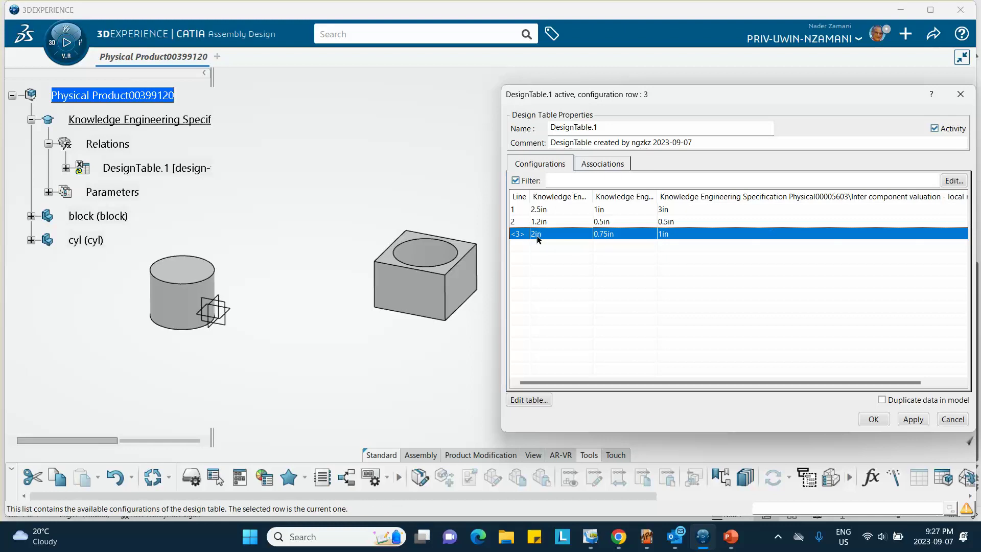
pyautogui.moveTo(499, 200); pyautogui.dragTo(347, 200)
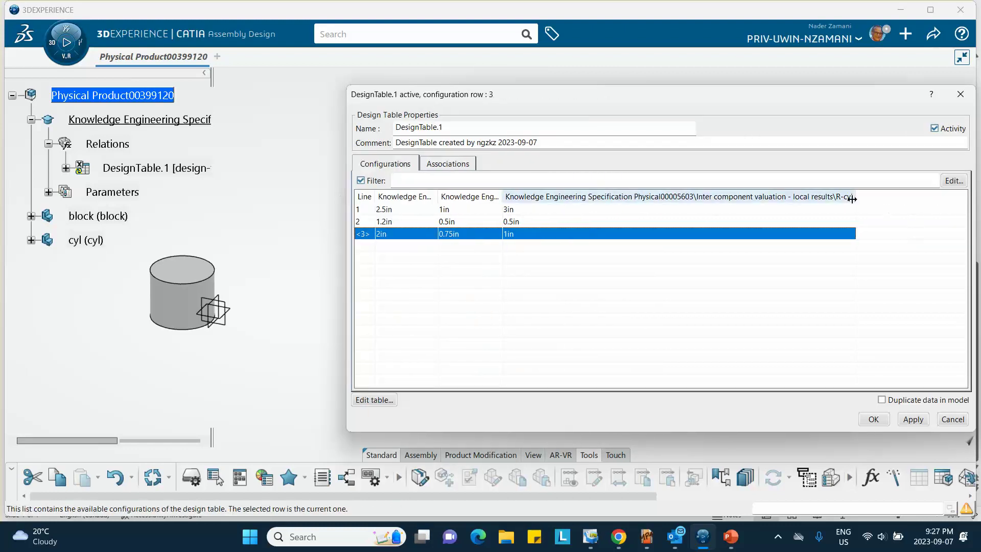
pyautogui.moveTo(856, 198); pyautogui.dragTo(562, 198)
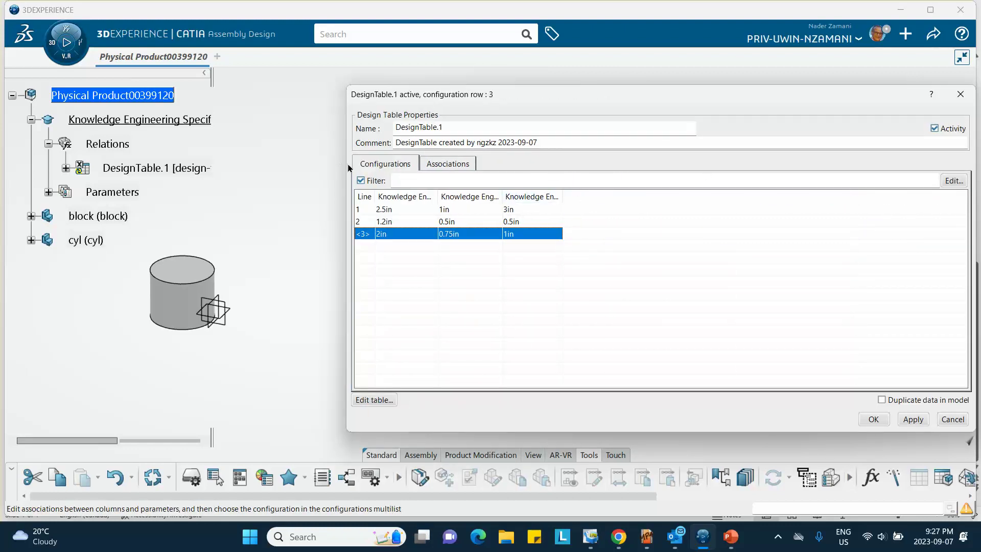
pyautogui.moveTo(345, 167); pyautogui.dragTo(579, 167)
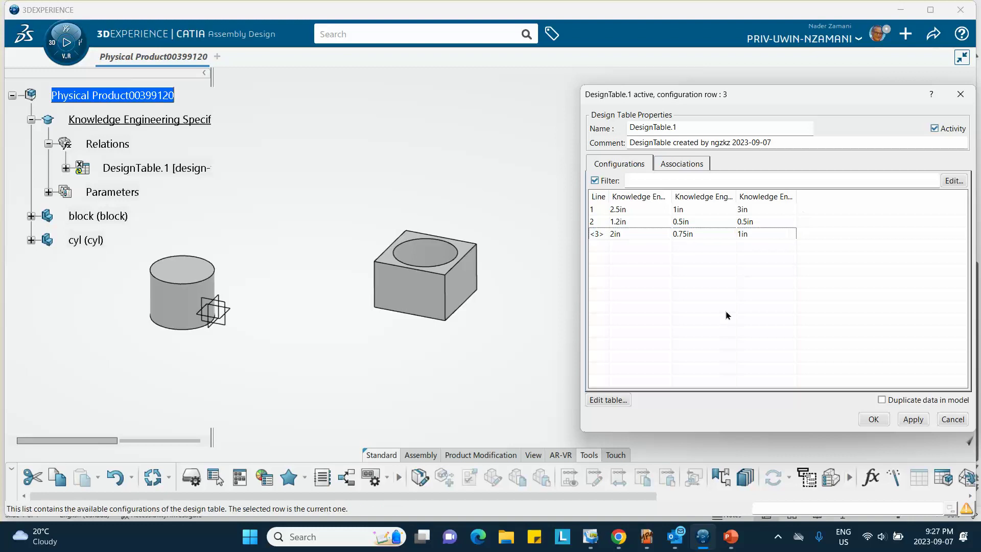
# Apply configurations 1 and 2, then configuration 3 (2in, 0.75in, 1in), and close the table.
pyautogui.click(705, 222)
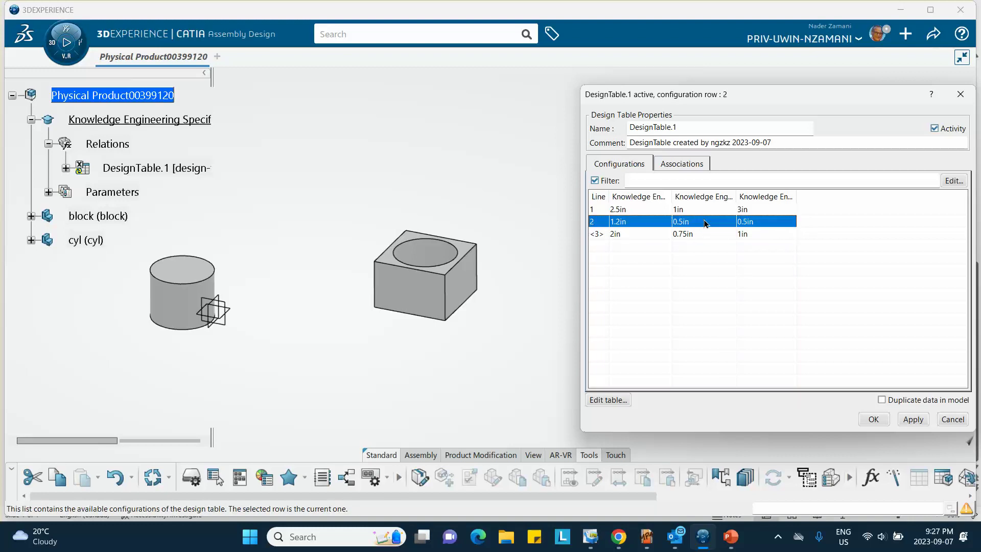
pyautogui.click(707, 210)
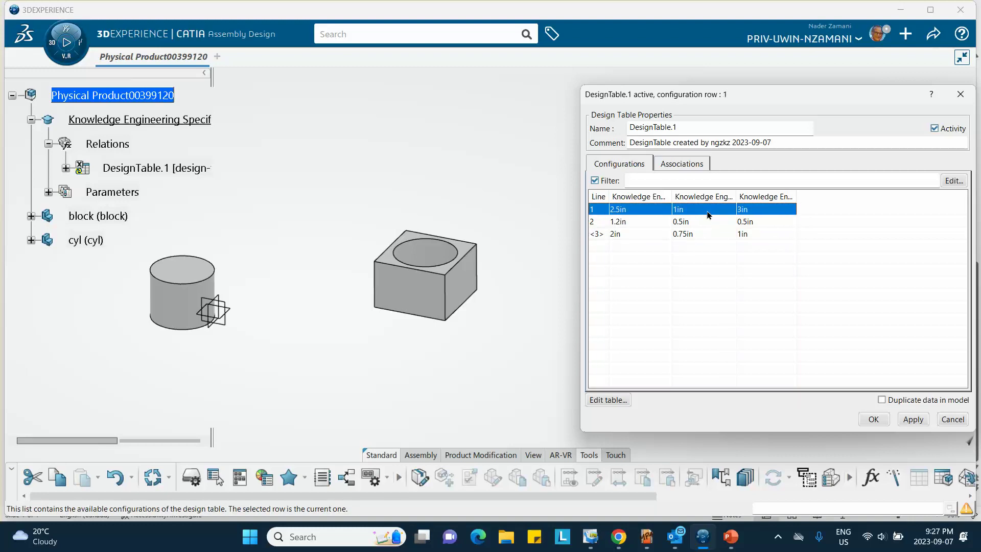
pyautogui.click(912, 418)
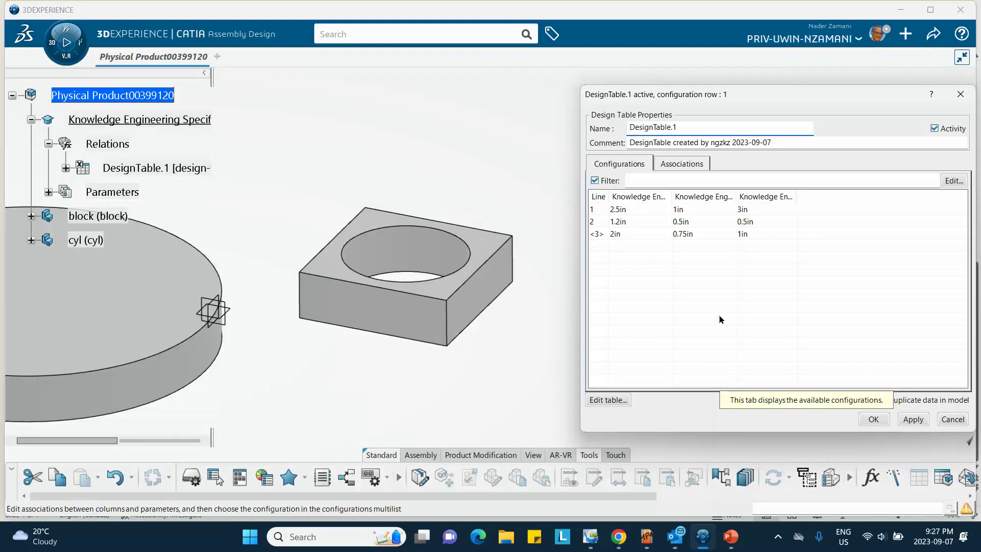
pyautogui.click(716, 225)
pyautogui.click(913, 419)
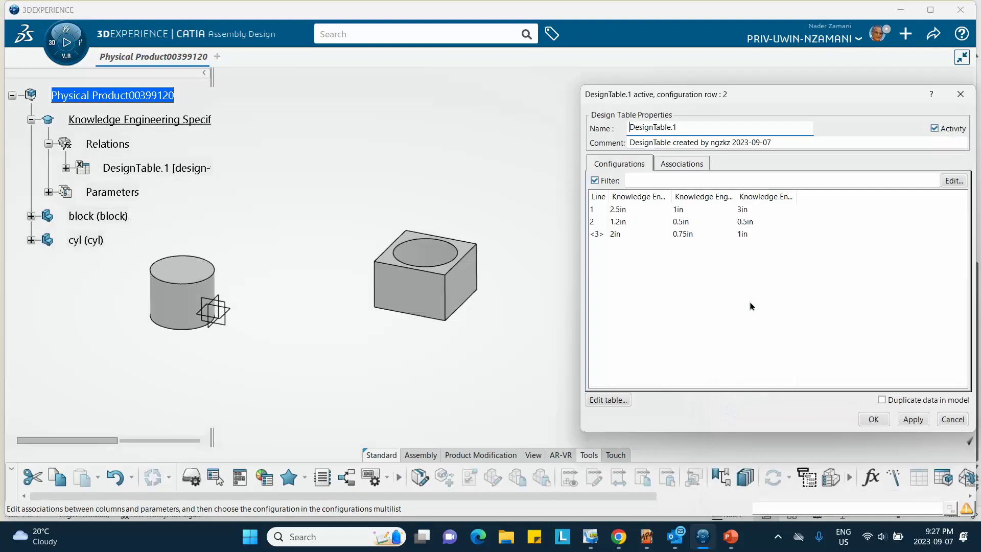
pyautogui.click(665, 235)
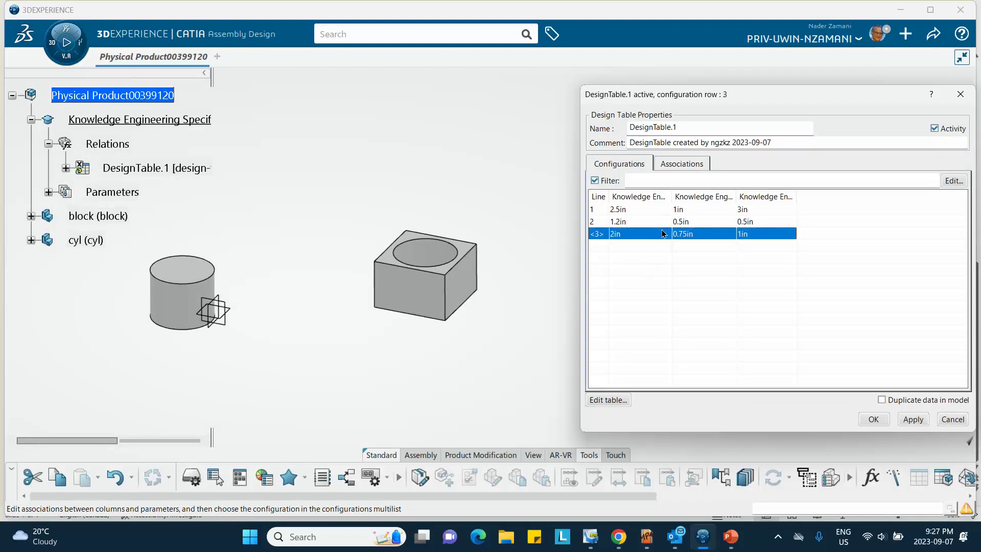
pyautogui.click(920, 421)
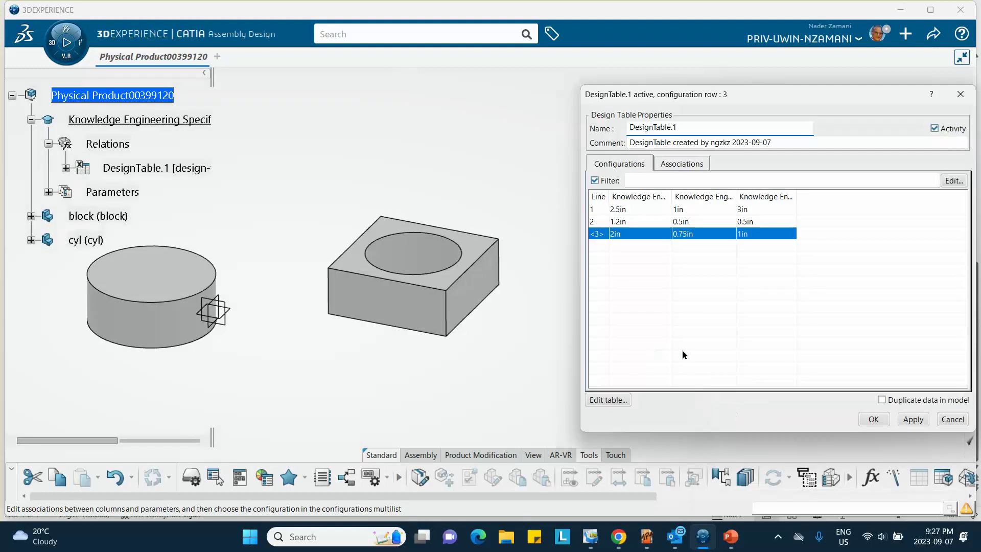
pyautogui.click(873, 419)
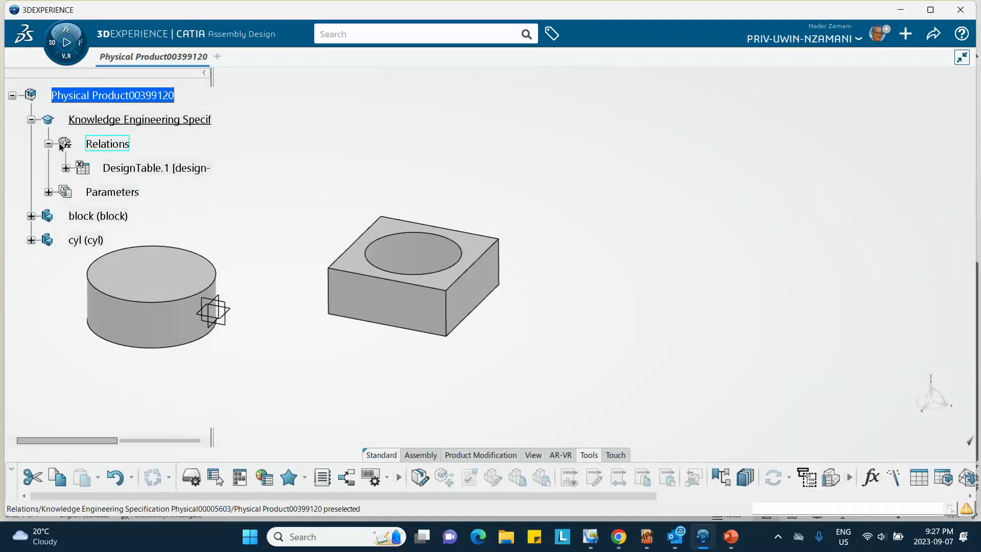
# Expand Parameters to list L-block 2in, R-block 0.75in, R-cyl 1in, and open L-block's value.
pyautogui.click(48, 192)
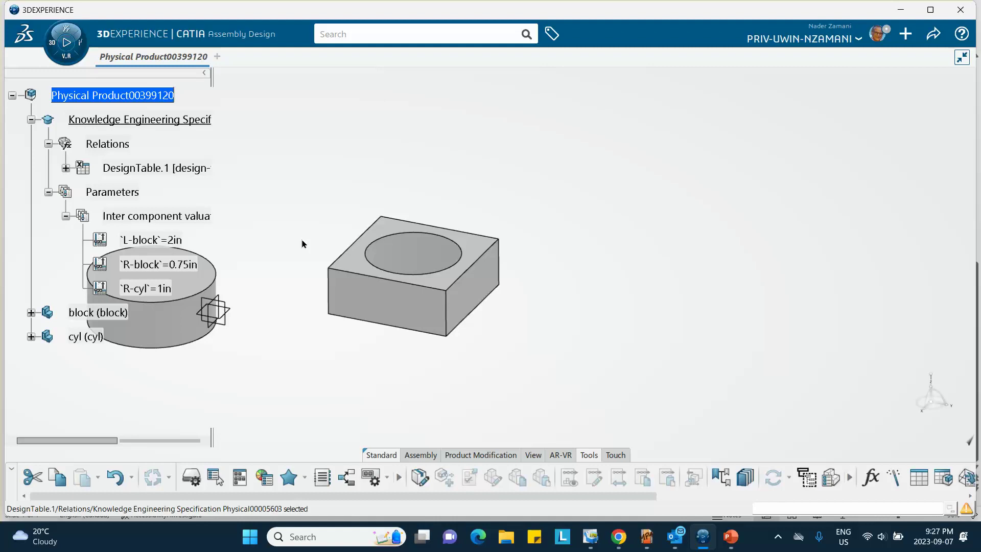
pyautogui.moveTo(324, 252); pyautogui.dragTo(501, 241, button='middle')
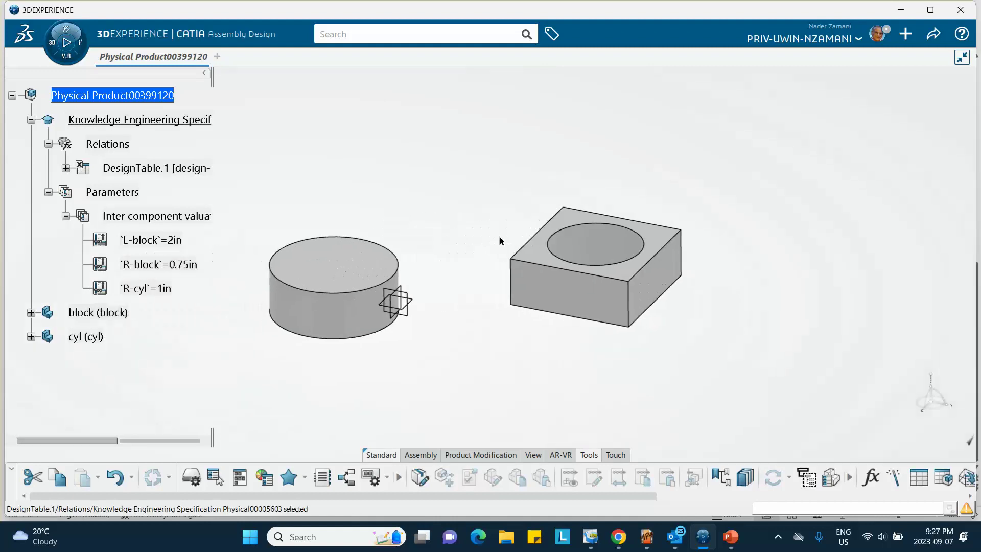
pyautogui.doubleClick(164, 240)
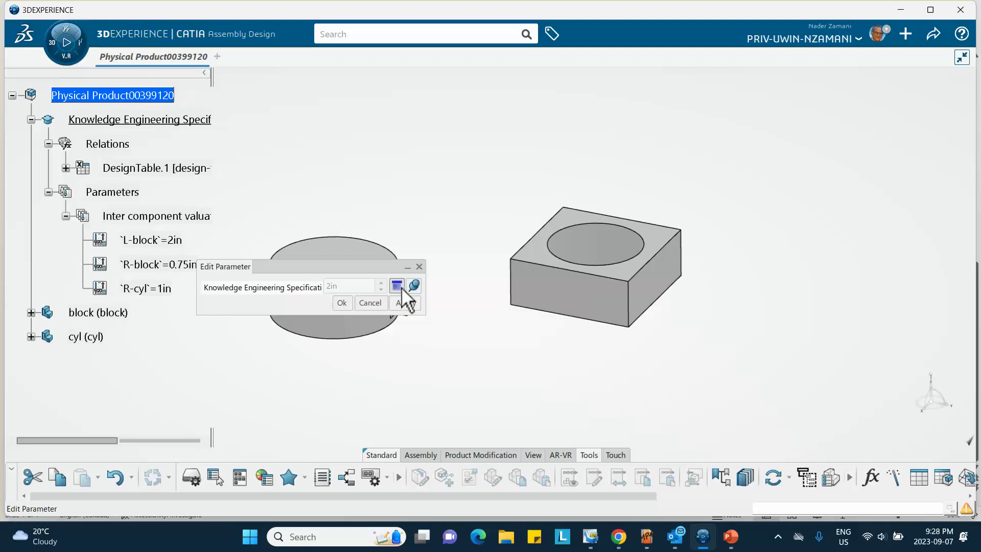
# Close the L-block editor unchanged and save the block and cylinder assembly.
pyautogui.click(370, 303)
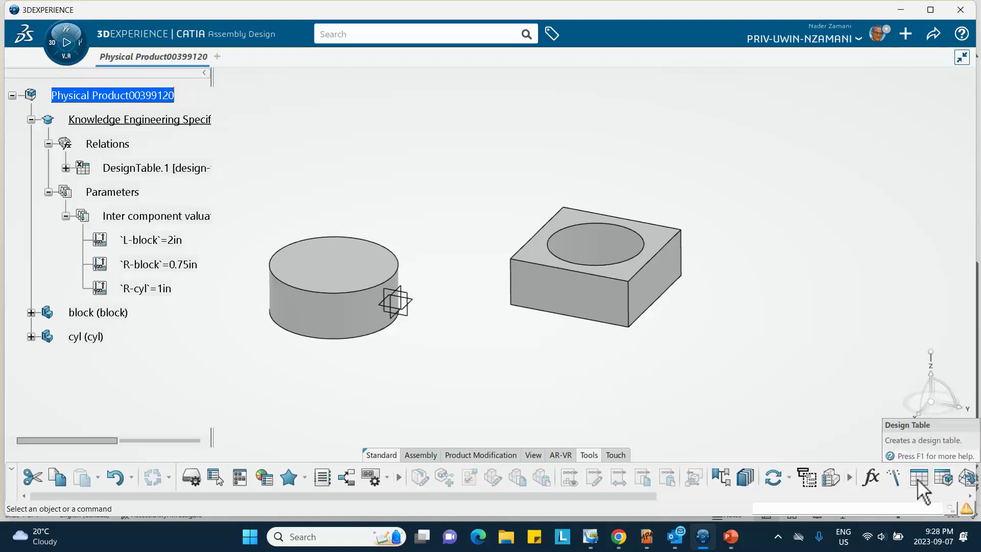
pyautogui.click(932, 34)
pyautogui.click(864, 58)
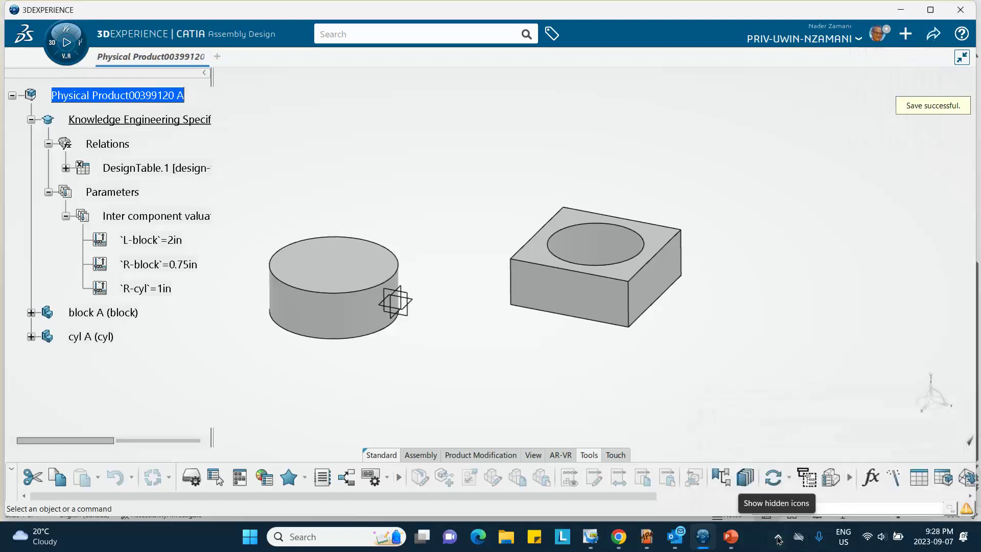
pyautogui.click(777, 538)
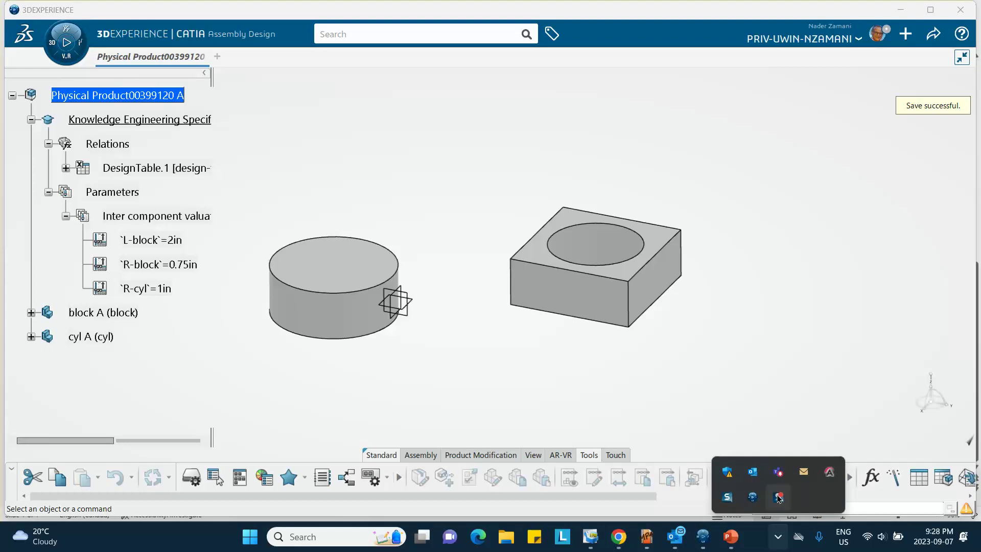